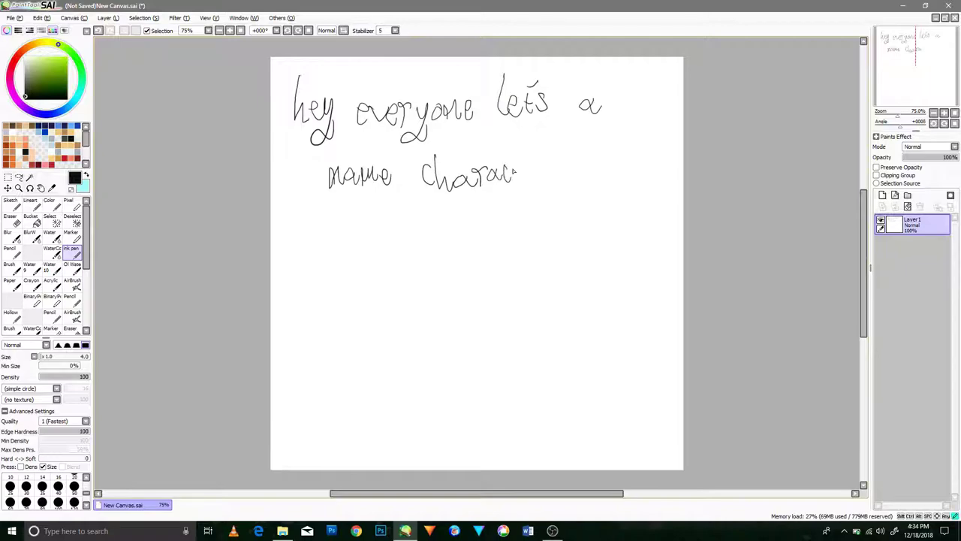
Finish handwriting the intro message on the canvas with the words "character Shadow from the black knight"
{"action": "mouse_move", "coordinate": [578, 144]}
{"action": "left_mouse_down"}
{"action": "mouse_move", "coordinate": [560, 168]}
{"action": "mouse_move", "coordinate": [605, 135]}
{"action": "left_mouse_up"}
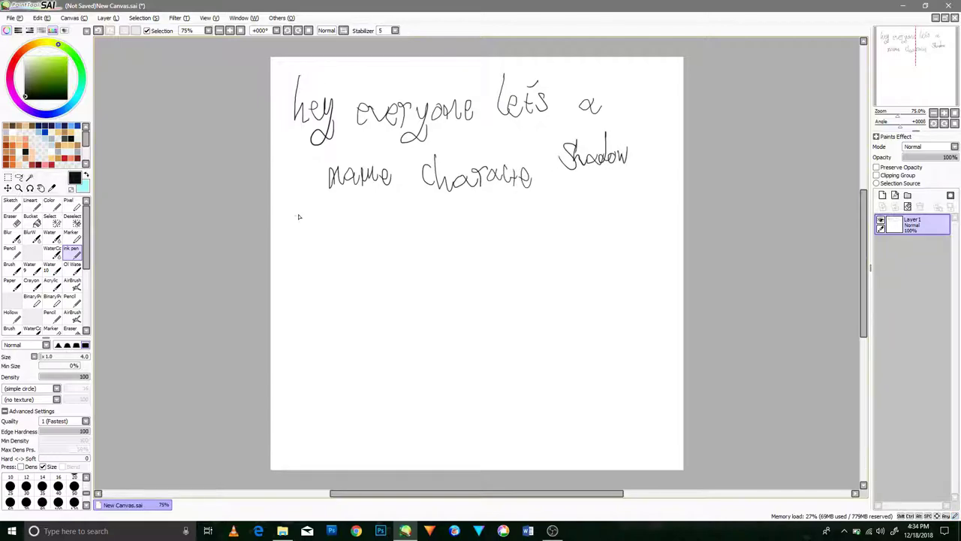
{"action": "mouse_move", "coordinate": [410, 206]}
{"action": "left_mouse_down"}
{"action": "mouse_move", "coordinate": [398, 227]}
{"action": "mouse_move", "coordinate": [443, 229]}
{"action": "left_mouse_up"}
{"action": "mouse_move", "coordinate": [471, 210]}
{"action": "left_mouse_down"}
{"action": "mouse_move", "coordinate": [461, 228]}
{"action": "mouse_move", "coordinate": [525, 201]}
{"action": "left_mouse_up"}
{"action": "left_click_drag", "start_coordinate": [528, 216], "coordinate": [530, 220]}
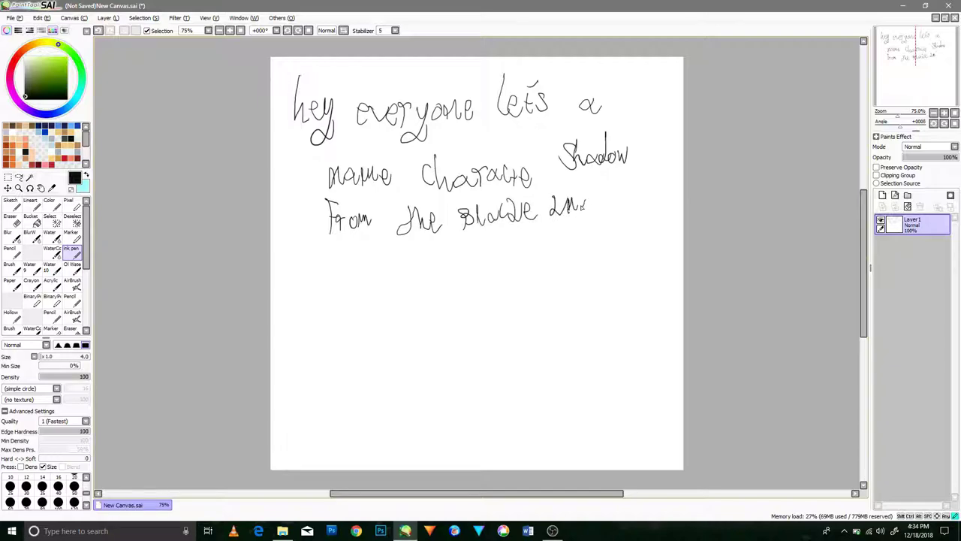
{"action": "left_click_drag", "start_coordinate": [585, 208], "coordinate": [598, 201]}
{"action": "left_click_drag", "start_coordinate": [601, 180], "coordinate": [612, 197]}
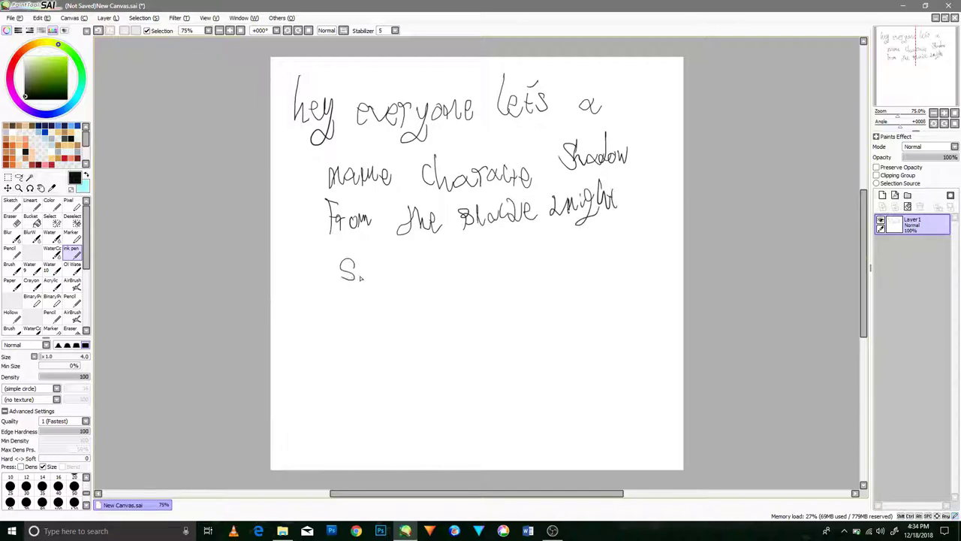
Handwrite the next lines of the intro message below the "knight" line with the ink pen
{"action": "left_click_drag", "start_coordinate": [417, 272], "coordinate": [429, 278]}
{"action": "left_click_drag", "start_coordinate": [439, 264], "coordinate": [436, 278]}
{"action": "left_click_drag", "start_coordinate": [441, 272], "coordinate": [464, 279]}
{"action": "mouse_move", "coordinate": [474, 270]}
{"action": "left_mouse_down"}
{"action": "mouse_move", "coordinate": [494, 263]}
{"action": "mouse_move", "coordinate": [564, 293]}
{"action": "left_mouse_up"}
{"action": "left_click_drag", "start_coordinate": [565, 248], "coordinate": [583, 271]}
{"action": "left_click_drag", "start_coordinate": [508, 288], "coordinate": [571, 310]}
{"action": "left_click_drag", "start_coordinate": [456, 362], "coordinate": [482, 351]}
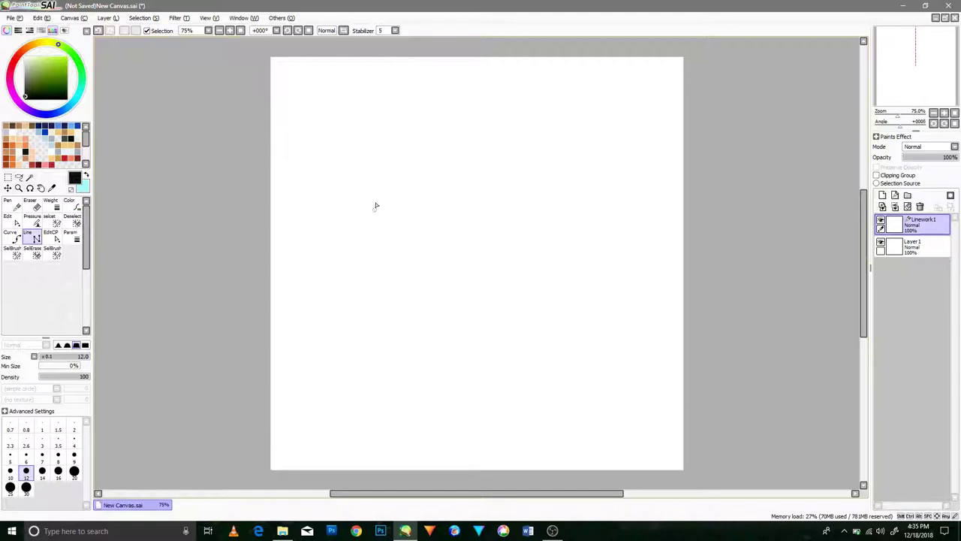
Draw a large circle from short straight segments on the linework layer, using the Line tool at size 5
{"action": "left_click", "coordinate": [9, 454]}
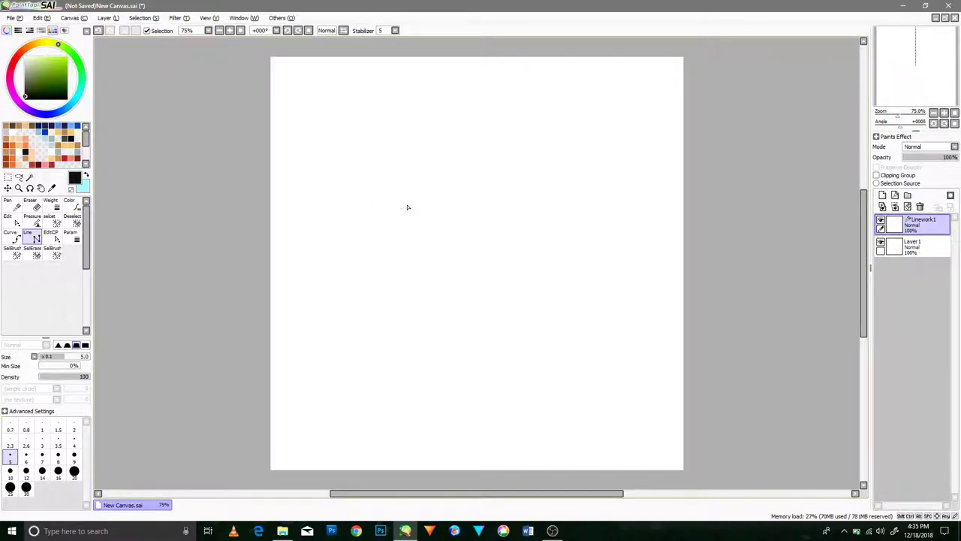
{"action": "left_click", "coordinate": [461, 146]}
{"action": "key", "text": "Delete"}
{"action": "key", "text": "Delete"}
{"action": "key", "text": "Delete"}
{"action": "left_click", "coordinate": [457, 145]}
{"action": "key", "text": "Delete"}
{"action": "key", "text": "Delete"}
{"action": "key", "text": "Delete"}
{"action": "left_click", "coordinate": [454, 145]}
{"action": "key", "text": "Delete"}
{"action": "key", "text": "Delete"}
{"action": "key", "text": "Delete"}
{"action": "left_click", "coordinate": [453, 146]}
{"action": "key", "text": "Delete"}
{"action": "key", "text": "Delete"}
{"action": "key", "text": "Delete"}
{"action": "key", "text": "Delete"}
{"action": "key", "text": "Delete"}
{"action": "key", "text": "Delete"}
{"action": "key", "text": "Delete"}
{"action": "key", "text": "Delete"}
{"action": "key", "text": "Delete"}
{"action": "key", "text": "Delete"}
{"action": "key", "text": "Delete"}
{"action": "mouse_move", "coordinate": [452, 147]}
{"action": "left_mouse_down"}
{"action": "mouse_move", "coordinate": [442, 145]}
{"action": "mouse_move", "coordinate": [449, 147]}
{"action": "left_mouse_up"}
{"action": "key", "text": "Delete"}
{"action": "key", "text": "Delete"}
{"action": "key", "text": "Delete"}
{"action": "key", "text": "Delete"}
{"action": "key", "text": "Delete"}
{"action": "key", "text": "Delete"}
{"action": "key", "text": "Delete"}
{"action": "key", "text": "Delete"}
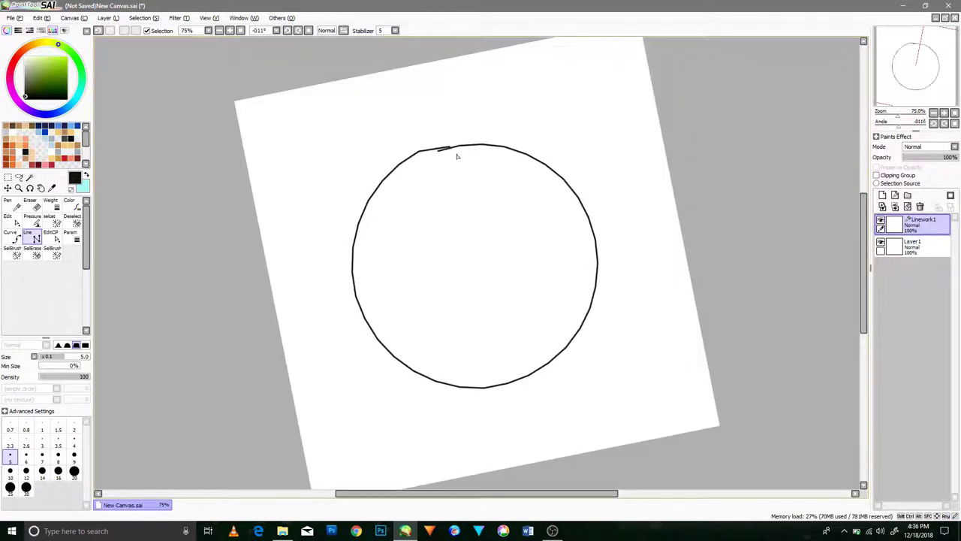
{"action": "key", "text": "Home"}
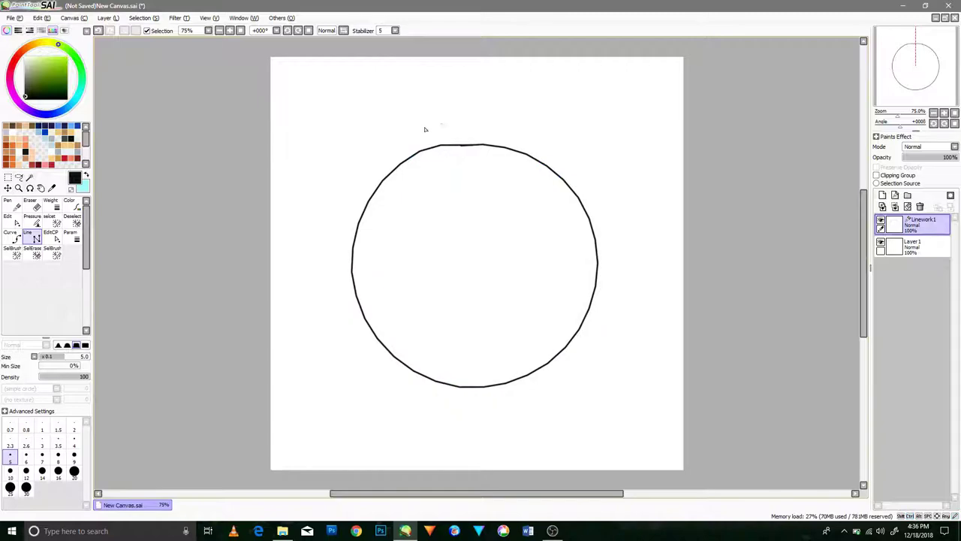
Merge the linework into Layer1 and shrink the circle to head size in the upper half of the canvas
{"action": "left_click", "coordinate": [8, 178]}
{"action": "left_click_drag", "start_coordinate": [661, 97], "coordinate": [304, 413]}
{"action": "key", "text": "ctrl+e"}
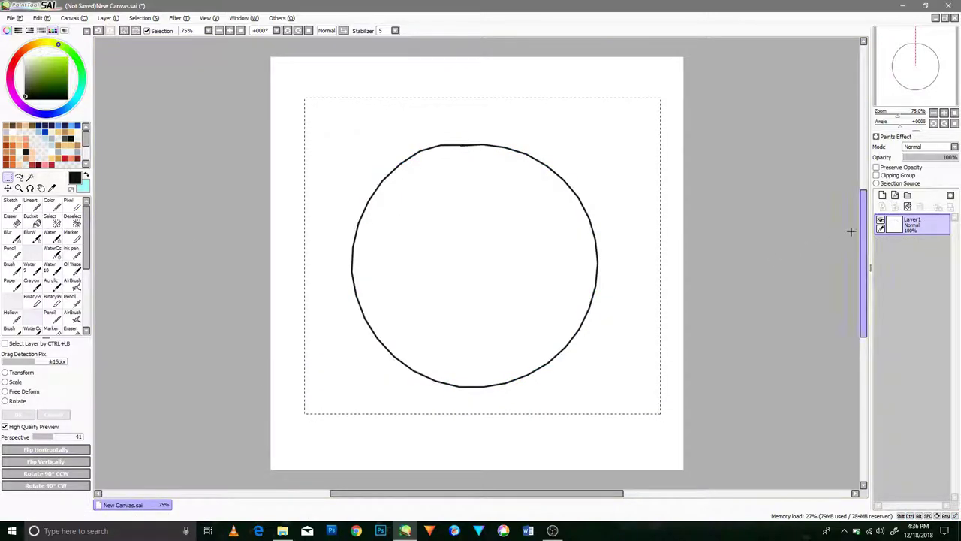
{"action": "left_click_drag", "start_coordinate": [599, 391], "coordinate": [526, 241]}
{"action": "left_click", "coordinate": [18, 414]}
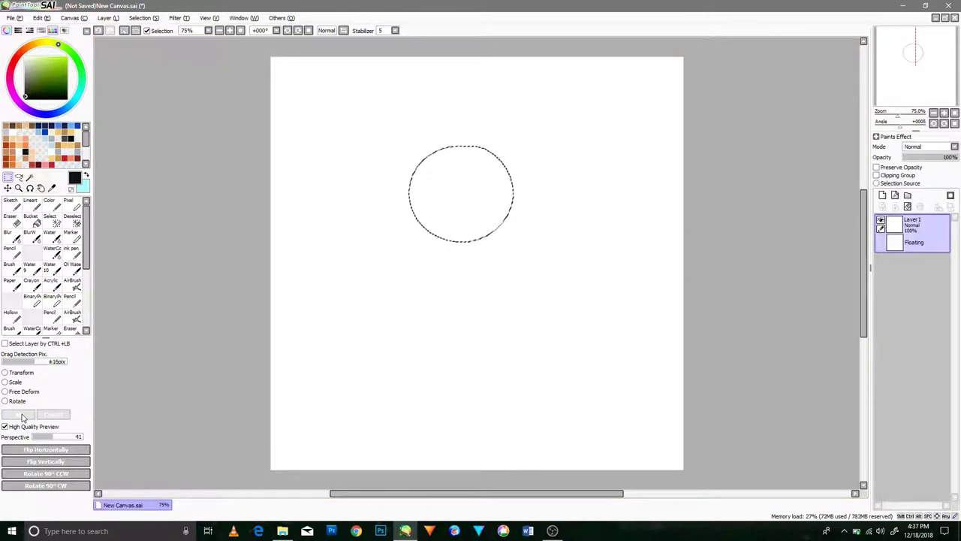
Sketch two pointed ears on the head circle and curved vertical and horizontal face guidelines across it
{"action": "left_click_drag", "start_coordinate": [415, 167], "coordinate": [418, 132]}
{"action": "left_click_drag", "start_coordinate": [500, 159], "coordinate": [523, 171]}
{"action": "left_click_drag", "start_coordinate": [464, 125], "coordinate": [455, 241]}
{"action": "mouse_move", "coordinate": [395, 173]}
{"action": "left_mouse_down"}
{"action": "mouse_move", "coordinate": [519, 198]}
{"action": "mouse_move", "coordinate": [539, 180]}
{"action": "left_mouse_up"}
{"action": "left_click_drag", "start_coordinate": [424, 251], "coordinate": [491, 260]}
{"action": "left_click_drag", "start_coordinate": [459, 345], "coordinate": [504, 240]}
{"action": "mouse_move", "coordinate": [422, 241]}
{"action": "left_mouse_down"}
{"action": "mouse_move", "coordinate": [418, 321]}
{"action": "mouse_move", "coordinate": [469, 340]}
{"action": "left_mouse_up"}
{"action": "key", "text": "ctrl+z"}
{"action": "key", "text": "ctrl+z"}
{"action": "key", "text": "ctrl+z"}
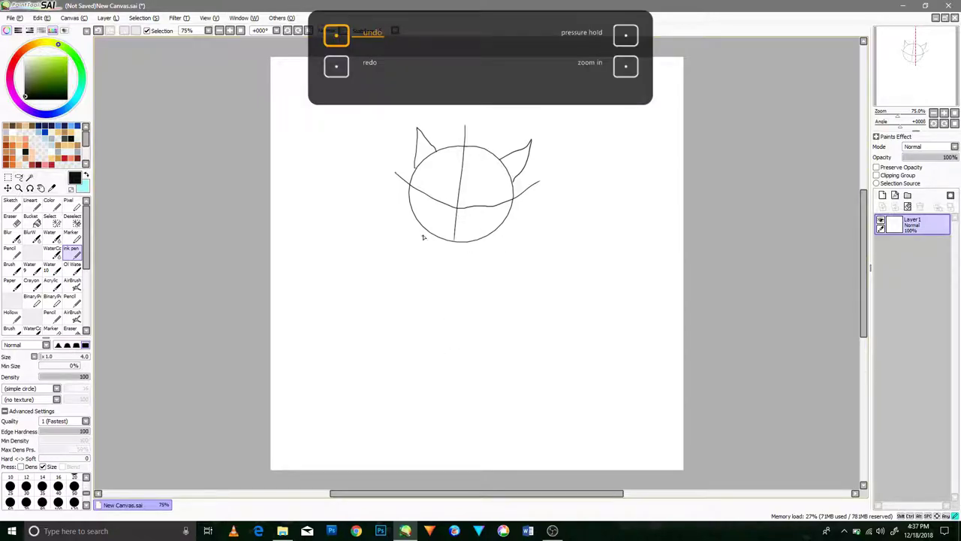
Sketch the neck, a tapered torso and a rounded pelvis below the head
{"action": "left_click_drag", "start_coordinate": [454, 241], "coordinate": [452, 262]}
{"action": "mouse_move", "coordinate": [416, 252]}
{"action": "left_mouse_down"}
{"action": "mouse_move", "coordinate": [508, 252]}
{"action": "mouse_move", "coordinate": [471, 347]}
{"action": "left_mouse_up"}
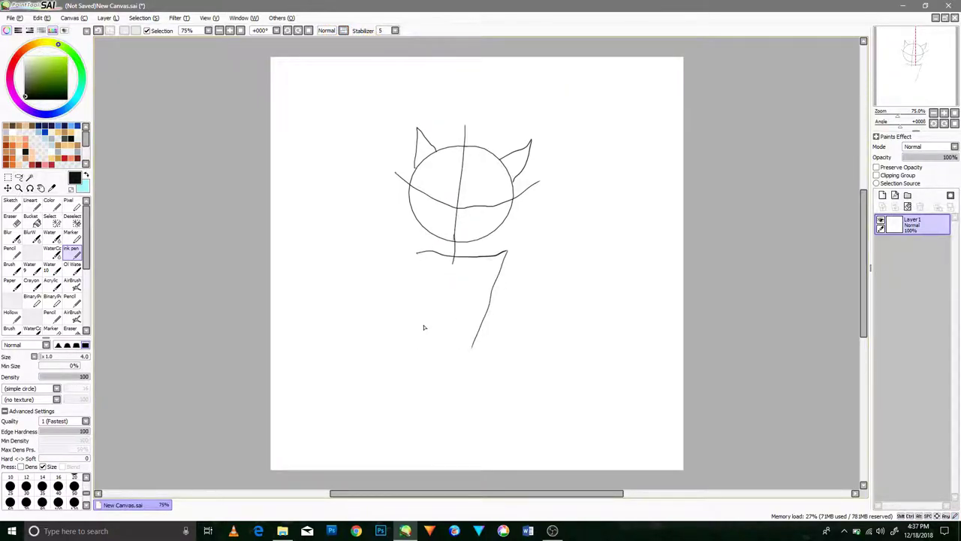
{"action": "left_click_drag", "start_coordinate": [414, 256], "coordinate": [418, 341]}
{"action": "mouse_move", "coordinate": [417, 339]}
{"action": "left_mouse_down"}
{"action": "mouse_move", "coordinate": [485, 342]}
{"action": "mouse_move", "coordinate": [446, 403]}
{"action": "left_mouse_up"}
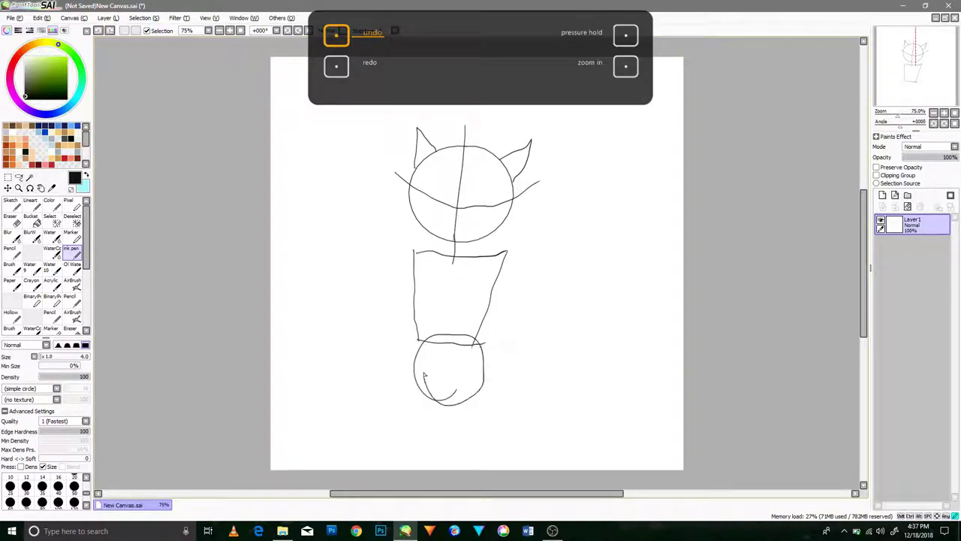
{"action": "left_click_drag", "start_coordinate": [425, 370], "coordinate": [455, 389]}
Lower the sketch layer's opacity to 26% and rename the layer "ds"
{"action": "left_click", "coordinate": [916, 157]}
{"action": "double_click", "coordinate": [917, 224]}
{"action": "type", "text": "ds"}
{"action": "key", "text": "Return"}
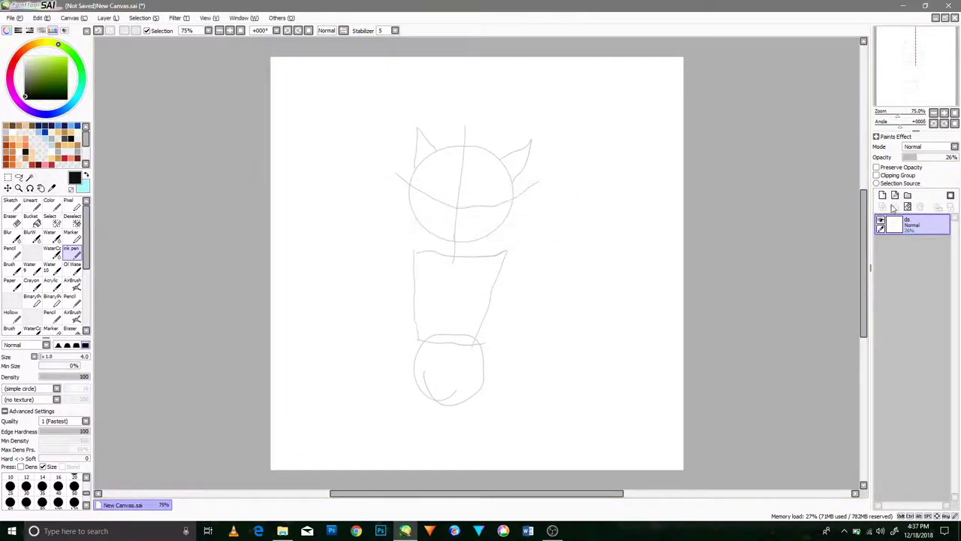
Add a new layer above ds, and sketch the arms, hands, legs and feet on the ds layer
{"action": "left_click", "coordinate": [882, 195]}
{"action": "left_click", "coordinate": [912, 246]}
{"action": "left_click_drag", "start_coordinate": [490, 255], "coordinate": [579, 240]}
{"action": "left_click_drag", "start_coordinate": [578, 242], "coordinate": [551, 267]}
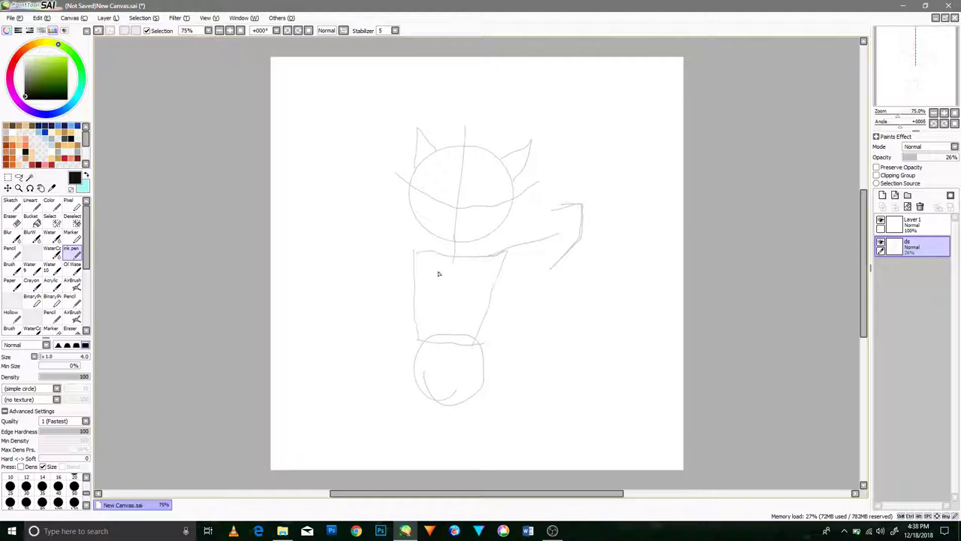
{"action": "left_click_drag", "start_coordinate": [425, 410], "coordinate": [380, 391]}
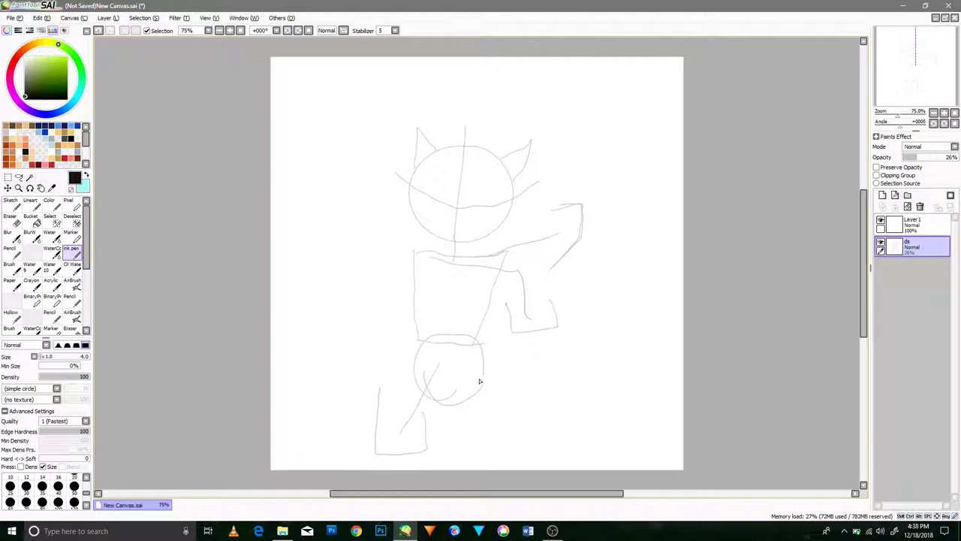
{"action": "mouse_move", "coordinate": [469, 350]}
{"action": "left_mouse_down"}
{"action": "mouse_move", "coordinate": [473, 451]}
{"action": "mouse_move", "coordinate": [457, 449]}
{"action": "left_mouse_up"}
Move the whole sketched figure up and scale it down slightly to fit the canvas, and deselect it
{"action": "key", "text": "ctrl+t"}
{"action": "left_click_drag", "start_coordinate": [528, 350], "coordinate": [519, 307]}
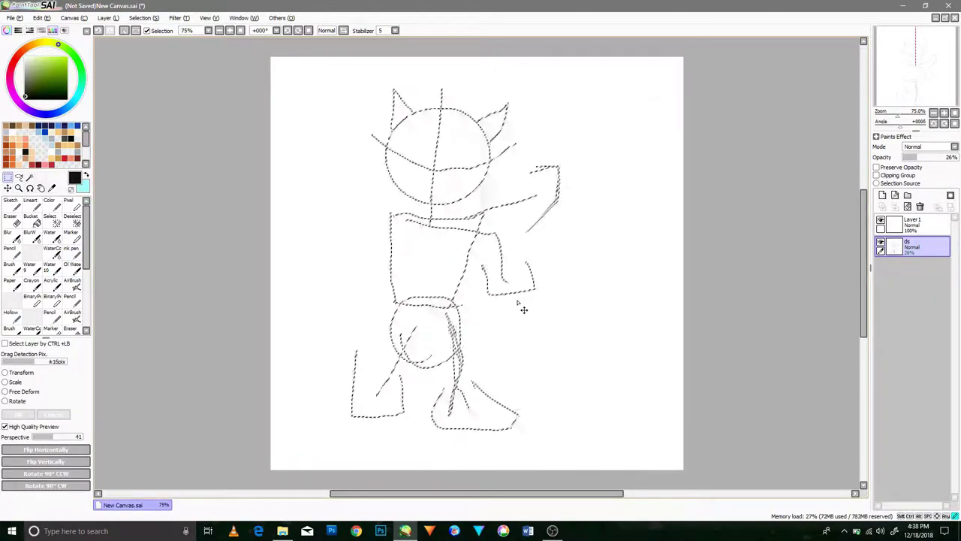
{"action": "left_click", "coordinate": [24, 374]}
{"action": "mouse_move", "coordinate": [577, 426]}
{"action": "left_mouse_down"}
{"action": "mouse_move", "coordinate": [554, 418]}
{"action": "mouse_move", "coordinate": [558, 399]}
{"action": "left_mouse_up"}
{"action": "mouse_move", "coordinate": [529, 381]}
{"action": "left_mouse_down"}
{"action": "mouse_move", "coordinate": [543, 403]}
{"action": "mouse_move", "coordinate": [539, 395]}
{"action": "left_mouse_up"}
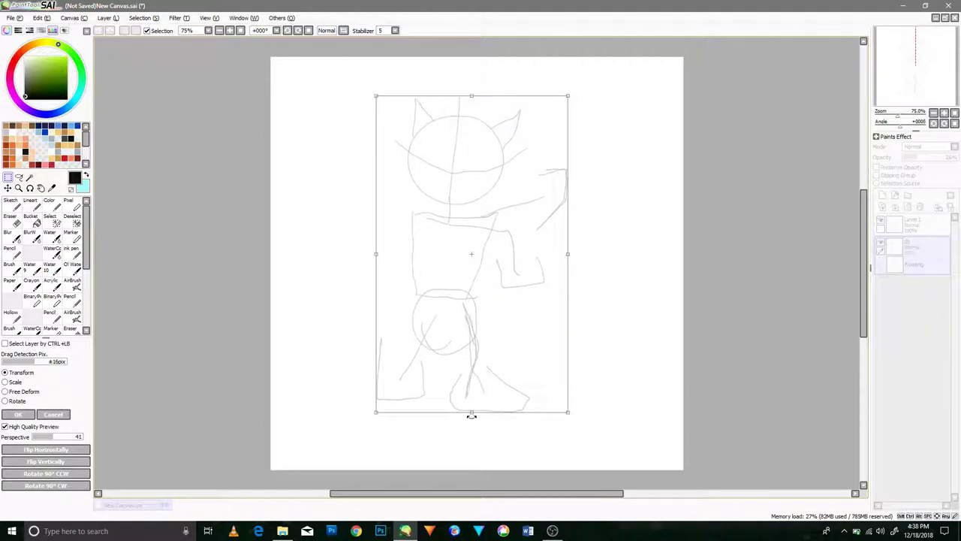
{"action": "left_click", "coordinate": [17, 414]}
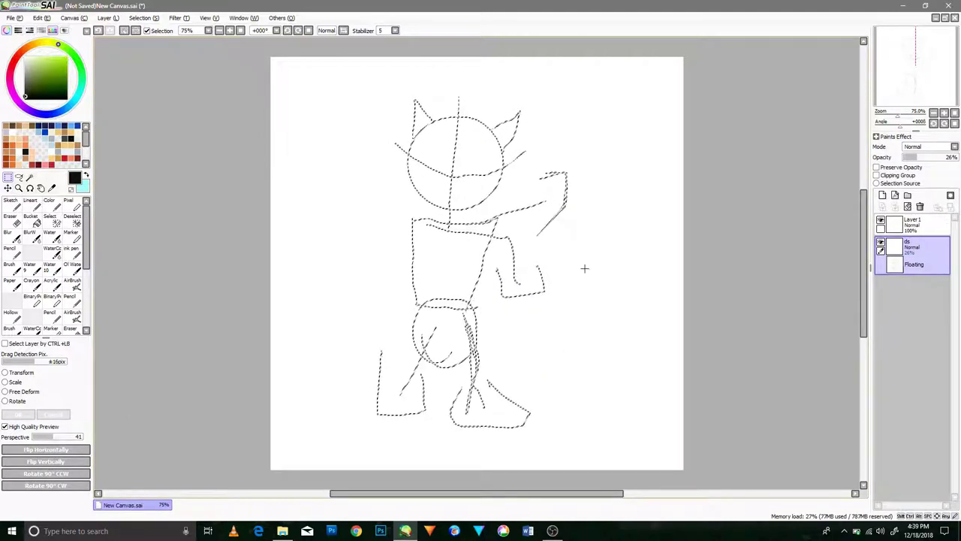
{"action": "left_click", "coordinate": [736, 228]}
Sketch large spiky quills around the head and a curved, pointed shape hanging beside the left shoulder
{"action": "left_click", "coordinate": [72, 254]}
{"action": "left_click_drag", "start_coordinate": [429, 113], "coordinate": [495, 114]}
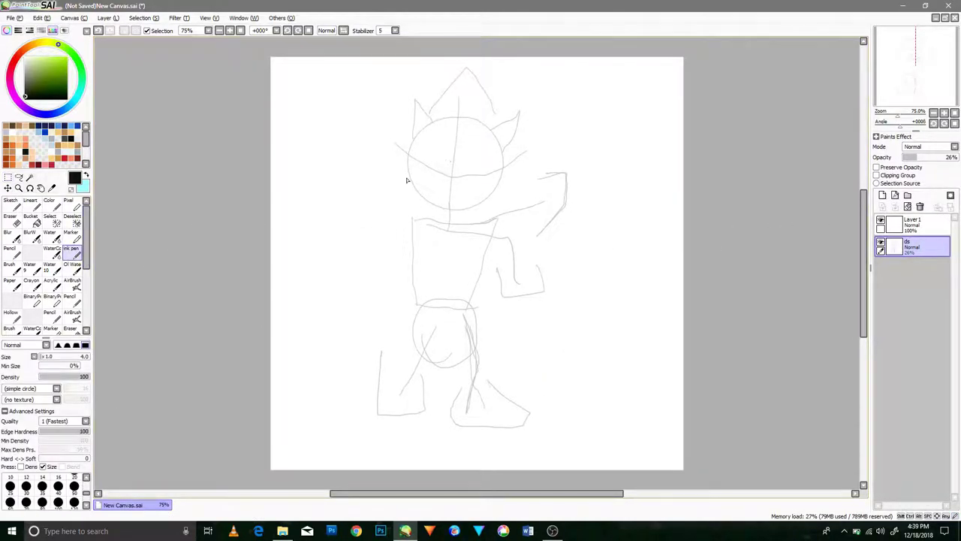
{"action": "left_click_drag", "start_coordinate": [574, 114], "coordinate": [505, 181]}
{"action": "left_click_drag", "start_coordinate": [412, 120], "coordinate": [388, 178]}
{"action": "left_click_drag", "start_coordinate": [402, 214], "coordinate": [393, 184]}
{"action": "left_click_drag", "start_coordinate": [411, 244], "coordinate": [358, 267]}
{"action": "left_click_drag", "start_coordinate": [416, 210], "coordinate": [362, 255]}
Sketch a large sword at the raised hand, with its straight-edged blade running diagonally across the torso
{"action": "left_click_drag", "start_coordinate": [586, 172], "coordinate": [556, 205]}
{"action": "mouse_move", "coordinate": [570, 188]}
{"action": "left_mouse_down"}
{"action": "mouse_move", "coordinate": [536, 230]}
{"action": "mouse_move", "coordinate": [575, 221]}
{"action": "left_mouse_up"}
{"action": "mouse_move", "coordinate": [566, 234]}
{"action": "left_mouse_down"}
{"action": "mouse_move", "coordinate": [606, 210]}
{"action": "mouse_move", "coordinate": [338, 354]}
{"action": "left_mouse_up"}
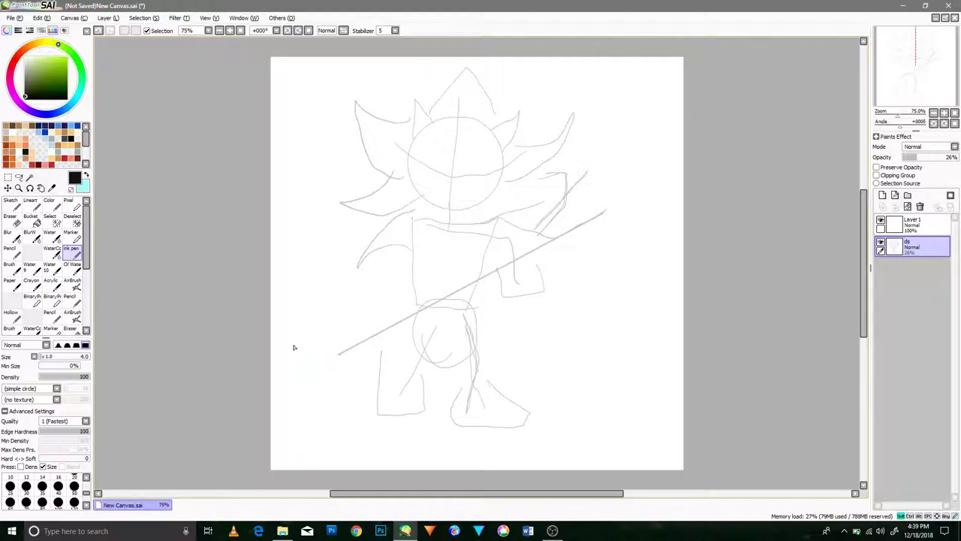
{"action": "left_click_drag", "start_coordinate": [494, 218], "coordinate": [289, 345]}
{"action": "left_click_drag", "start_coordinate": [497, 215], "coordinate": [559, 234]}
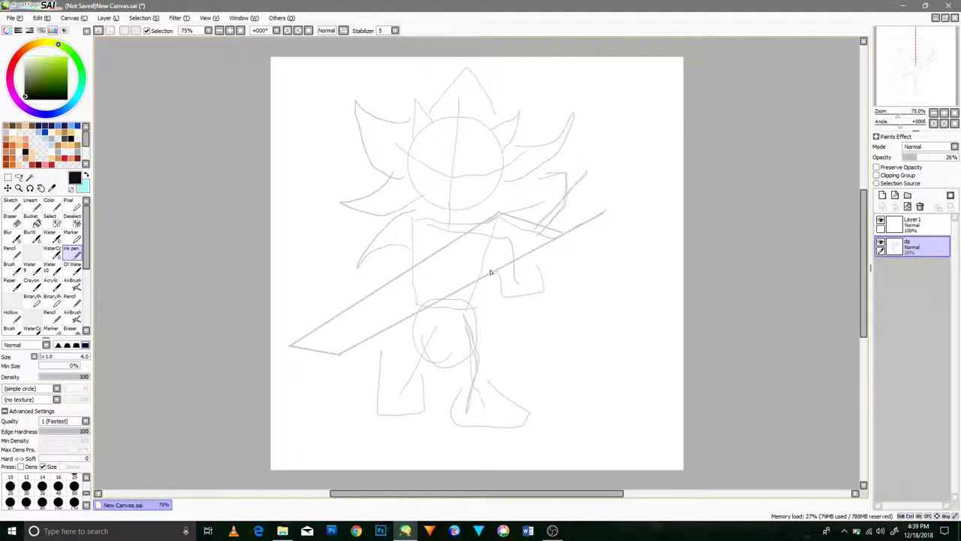
Ink a pointed diamond ornament at the centre of the face on Layer1
{"action": "left_click", "coordinate": [915, 224]}
{"action": "scroll", "coordinate": [494, 134], "scroll_direction": "up", "scroll_amount": 2}
{"action": "left_click_drag", "start_coordinate": [287, 294], "coordinate": [316, 326]}
{"action": "scroll", "coordinate": [316, 327], "scroll_direction": "up", "scroll_amount": 1}
{"action": "mouse_move", "coordinate": [485, 146]}
{"action": "left_mouse_down"}
{"action": "mouse_move", "coordinate": [458, 210]}
{"action": "mouse_move", "coordinate": [502, 216]}
{"action": "mouse_move", "coordinate": [494, 137]}
{"action": "left_mouse_up"}
{"action": "key", "text": "ctrl+z"}
{"action": "key", "text": "ctrl+z"}
{"action": "left_click_drag", "start_coordinate": [503, 215], "coordinate": [494, 138]}
{"action": "mouse_move", "coordinate": [457, 211]}
{"action": "left_mouse_down"}
{"action": "mouse_move", "coordinate": [476, 256]}
{"action": "mouse_move", "coordinate": [509, 218]}
{"action": "left_mouse_up"}
{"action": "left_click_drag", "start_coordinate": [493, 141], "coordinate": [476, 248]}
{"action": "key", "text": "ctrl+z"}
{"action": "left_click_drag", "start_coordinate": [494, 141], "coordinate": [473, 251]}
Ink a double-line brow band with pointed side tips across the face, and a centre line down from the diamond
{"action": "left_click_drag", "start_coordinate": [468, 184], "coordinate": [357, 159]}
{"action": "left_click_drag", "start_coordinate": [497, 185], "coordinate": [621, 196]}
{"action": "left_click_drag", "start_coordinate": [359, 160], "coordinate": [349, 113]}
{"action": "left_click_drag", "start_coordinate": [623, 197], "coordinate": [645, 146]}
{"action": "left_click_drag", "start_coordinate": [633, 204], "coordinate": [650, 144]}
{"action": "key", "text": "ctrl+z"}
{"action": "key", "text": "ctrl+z"}
{"action": "mouse_move", "coordinate": [622, 196]}
{"action": "left_mouse_down"}
{"action": "mouse_move", "coordinate": [654, 158]}
{"action": "mouse_move", "coordinate": [628, 212]}
{"action": "left_mouse_up"}
{"action": "mouse_move", "coordinate": [643, 187]}
{"action": "left_mouse_down"}
{"action": "mouse_move", "coordinate": [634, 208]}
{"action": "mouse_move", "coordinate": [356, 160]}
{"action": "left_mouse_up"}
{"action": "left_click_drag", "start_coordinate": [477, 251], "coordinate": [473, 301]}
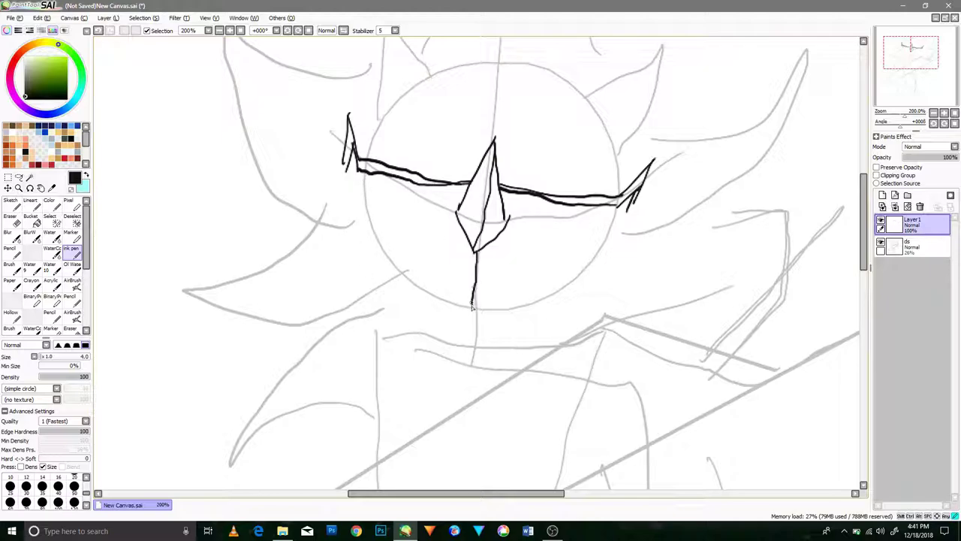
Move the inked brow band and diamond higher on the head and narrow its upper corners with Free Deform
{"action": "left_click", "coordinate": [8, 178]}
{"action": "left_click_drag", "start_coordinate": [298, 85], "coordinate": [700, 324]}
{"action": "left_click_drag", "start_coordinate": [582, 245], "coordinate": [595, 174]}
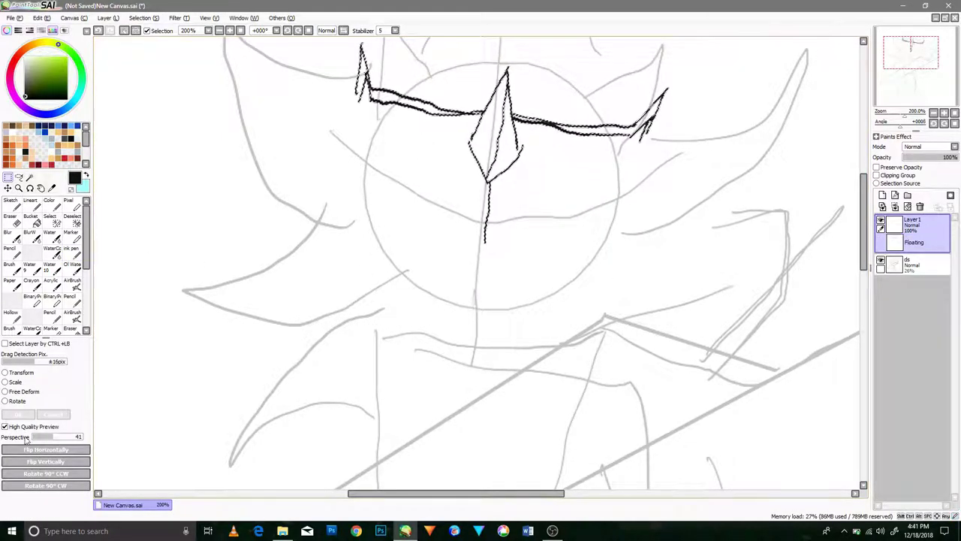
{"action": "left_click", "coordinate": [22, 391]}
{"action": "left_click_drag", "start_coordinate": [356, 40], "coordinate": [367, 76]}
{"action": "mouse_move", "coordinate": [670, 41]}
{"action": "left_mouse_down"}
{"action": "mouse_move", "coordinate": [672, 52]}
{"action": "mouse_move", "coordinate": [636, 71]}
{"action": "left_mouse_up"}
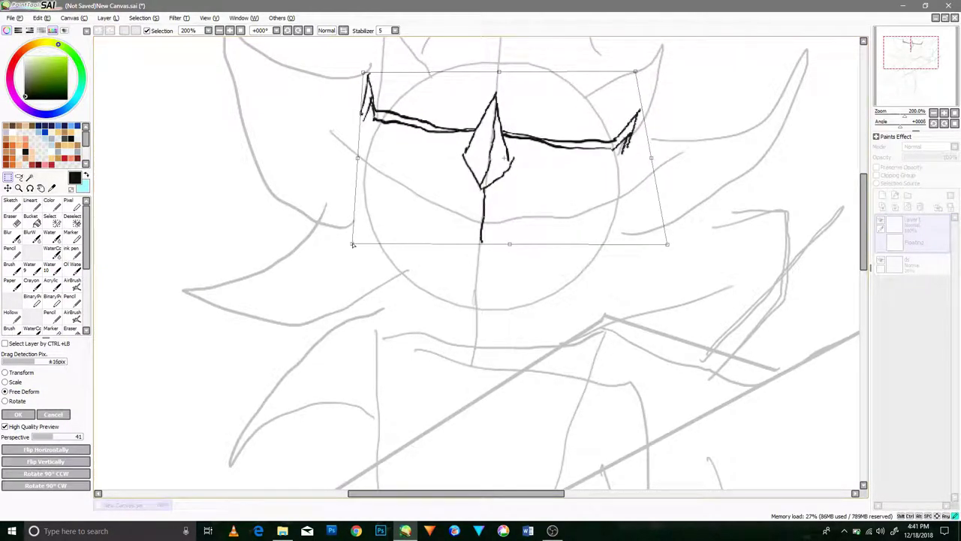
{"action": "left_click", "coordinate": [19, 414]}
Ink the double-line sides and V-shaped lower edge of the face guard, joining the brow band to the chin
{"action": "left_click", "coordinate": [71, 248]}
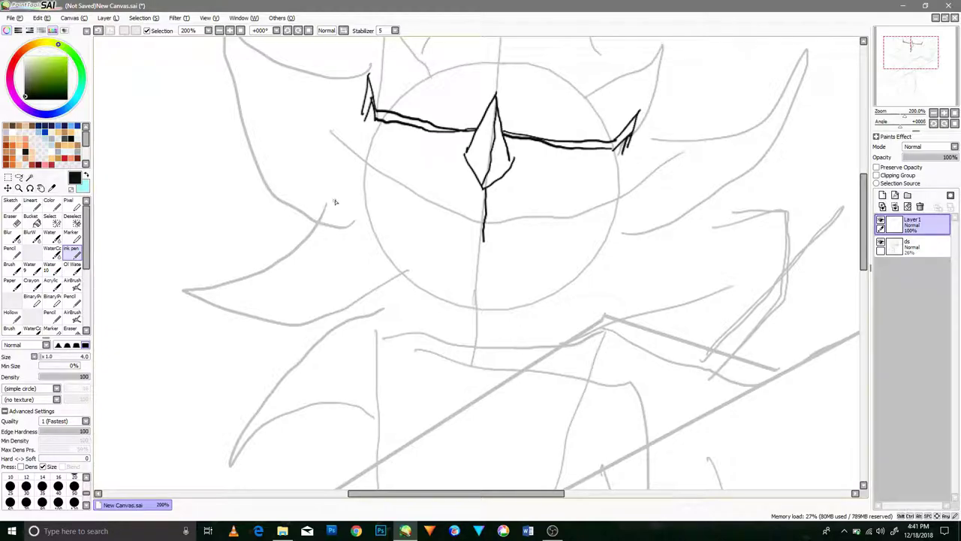
{"action": "left_click_drag", "start_coordinate": [473, 285], "coordinate": [598, 246]}
{"action": "mouse_move", "coordinate": [370, 219]}
{"action": "left_mouse_down"}
{"action": "mouse_move", "coordinate": [470, 306]}
{"action": "mouse_move", "coordinate": [599, 253]}
{"action": "left_mouse_up"}
{"action": "mouse_move", "coordinate": [470, 306]}
{"action": "left_mouse_down"}
{"action": "mouse_move", "coordinate": [478, 256]}
{"action": "mouse_move", "coordinate": [363, 225]}
{"action": "mouse_move", "coordinate": [362, 114]}
{"action": "left_mouse_up"}
{"action": "left_click_drag", "start_coordinate": [363, 225], "coordinate": [356, 113]}
{"action": "left_click_drag", "start_coordinate": [598, 249], "coordinate": [631, 158]}
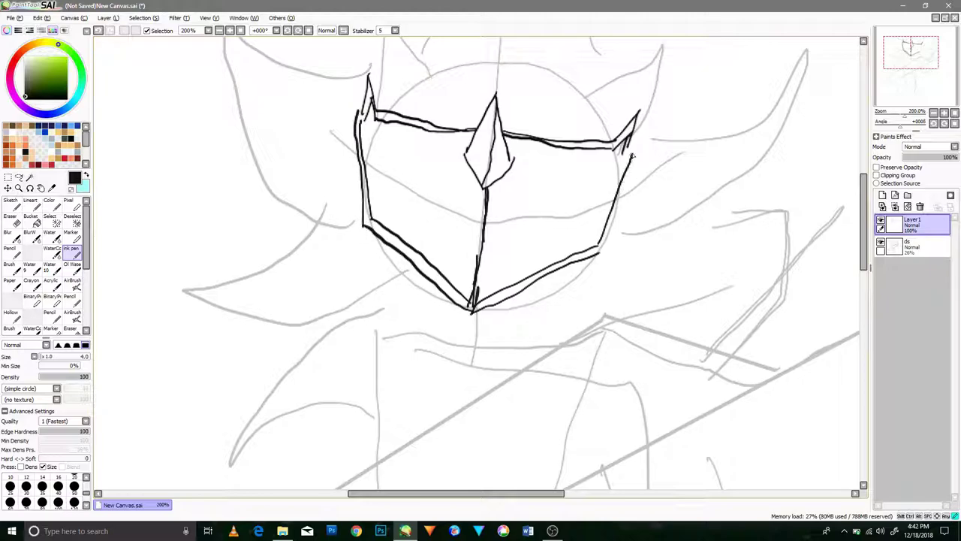
{"action": "mouse_move", "coordinate": [601, 253]}
{"action": "left_mouse_down"}
{"action": "mouse_move", "coordinate": [642, 161]}
{"action": "mouse_move", "coordinate": [629, 136]}
{"action": "left_mouse_up"}
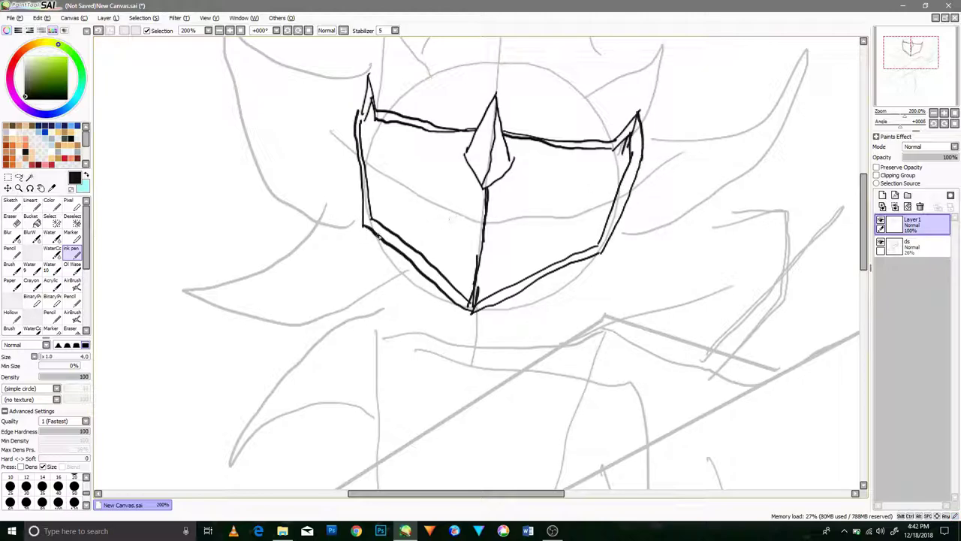
{"action": "left_click_drag", "start_coordinate": [363, 126], "coordinate": [368, 96]}
Ink three narrow vertical slits on the left half of the face guard
{"action": "left_click_drag", "start_coordinate": [427, 238], "coordinate": [442, 241]}
{"action": "left_click", "coordinate": [440, 239], "text": "shift"}
{"action": "key", "text": "ctrl+z"}
{"action": "left_click_drag", "start_coordinate": [452, 157], "coordinate": [440, 238]}
{"action": "left_click_drag", "start_coordinate": [437, 156], "coordinate": [425, 242]}
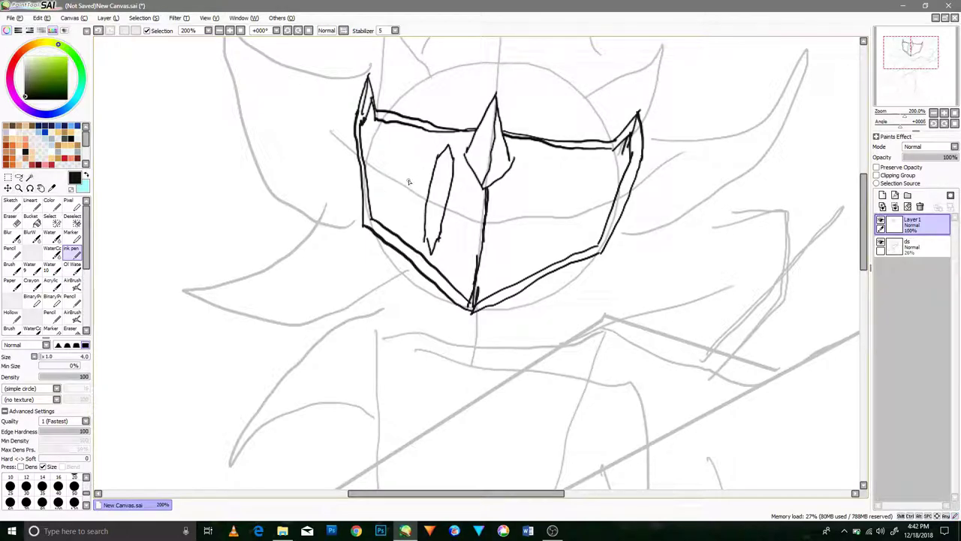
{"action": "mouse_move", "coordinate": [415, 183]}
{"action": "left_mouse_down"}
{"action": "mouse_move", "coordinate": [403, 226]}
{"action": "mouse_move", "coordinate": [422, 154]}
{"action": "left_mouse_up"}
{"action": "mouse_move", "coordinate": [386, 142]}
{"action": "left_mouse_down"}
{"action": "mouse_move", "coordinate": [395, 203]}
{"action": "mouse_move", "coordinate": [385, 139]}
{"action": "left_mouse_up"}
Lasso-select the three slits, and copy and paste them onto a new layer
{"action": "left_click", "coordinate": [19, 176]}
{"action": "mouse_move", "coordinate": [460, 213]}
{"action": "left_mouse_down"}
{"action": "mouse_move", "coordinate": [440, 260]}
{"action": "mouse_move", "coordinate": [374, 150]}
{"action": "mouse_move", "coordinate": [460, 197]}
{"action": "mouse_move", "coordinate": [556, 211]}
{"action": "left_mouse_up"}
{"action": "left_click", "coordinate": [40, 18]}
{"action": "left_click", "coordinate": [54, 52]}
{"action": "left_click", "coordinate": [40, 18]}
{"action": "left_click", "coordinate": [54, 63]}
Try flipping the pasted slits horizontally and vertically to mirror them over the right half of the face guard
{"action": "left_click", "coordinate": [8, 178]}
{"action": "left_click", "coordinate": [59, 449]}
{"action": "left_click", "coordinate": [59, 449]}
{"action": "left_click", "coordinate": [65, 462]}
{"action": "left_click", "coordinate": [65, 462]}
{"action": "left_click", "coordinate": [64, 451]}
{"action": "left_click", "coordinate": [65, 461]}
{"action": "left_click", "coordinate": [45, 448]}
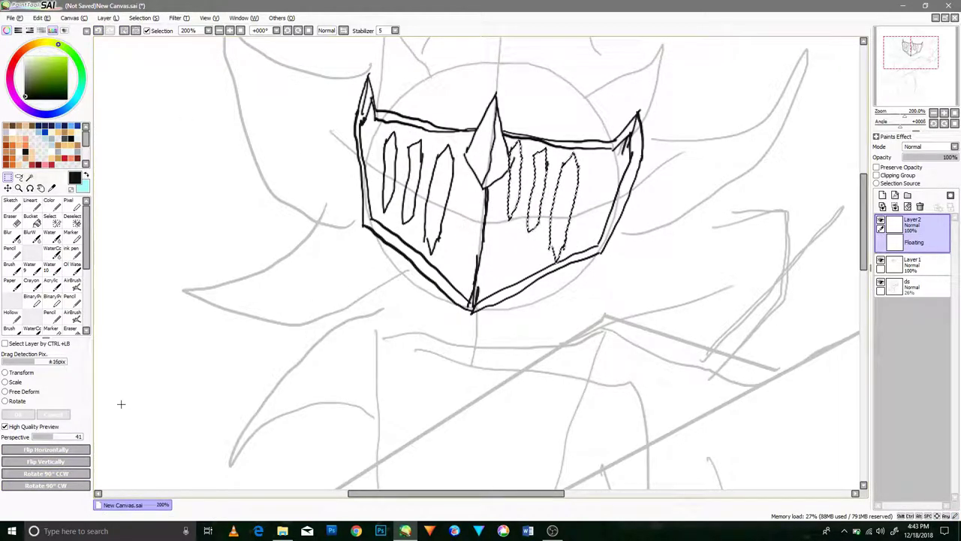
Try to transform the pasted slits, rotating and moving them toward the V-shaped edge of the face guard
{"action": "key", "text": "ctrl+t"}
{"action": "left_click", "coordinate": [53, 415]}
{"action": "key", "text": "ctrl+t"}
{"action": "left_click_drag", "start_coordinate": [594, 201], "coordinate": [573, 216]}
{"action": "left_click", "coordinate": [65, 462]}
{"action": "left_click_drag", "start_coordinate": [636, 283], "coordinate": [591, 261]}
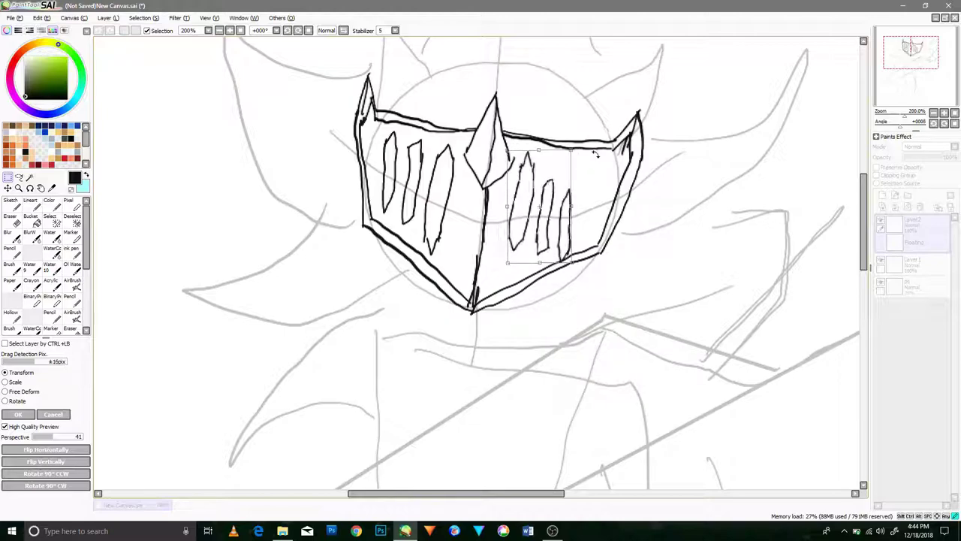
{"action": "key", "text": "Escape"}
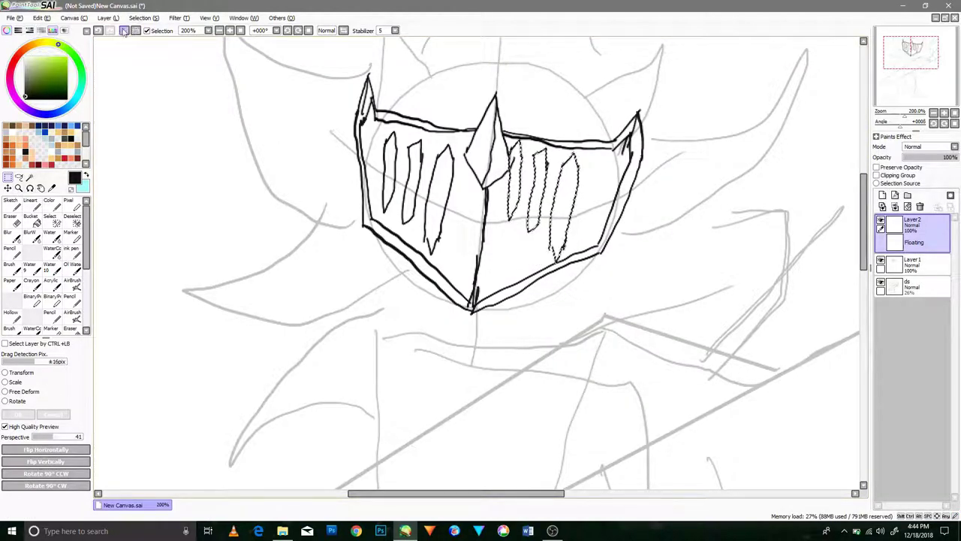
Paste the three slits again on a new layer, and transform them to slant across the right half of the face guard
{"action": "left_click", "coordinate": [43, 19]}
{"action": "left_click", "coordinate": [48, 78]}
{"action": "left_click_drag", "start_coordinate": [423, 202], "coordinate": [550, 216]}
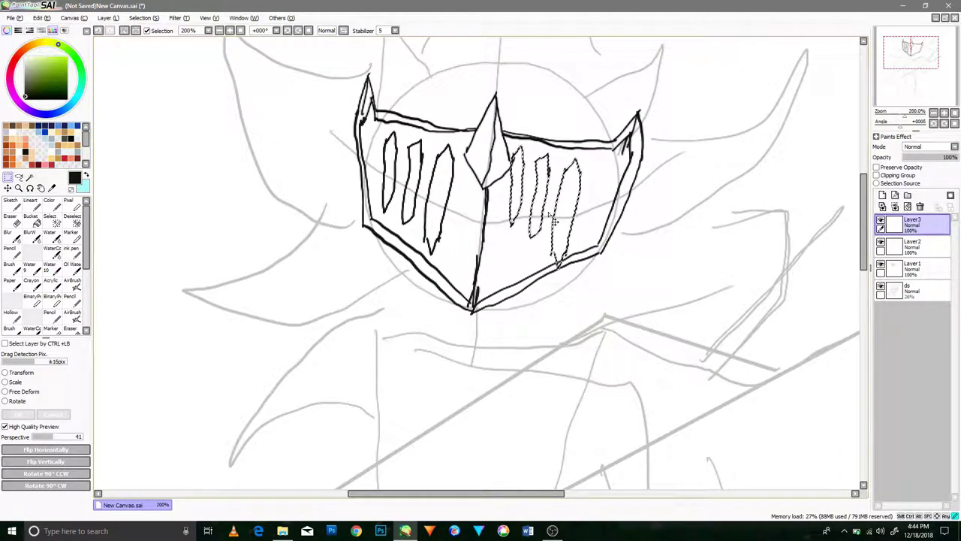
{"action": "left_click", "coordinate": [32, 374]}
{"action": "left_click_drag", "start_coordinate": [577, 279], "coordinate": [402, 280]}
{"action": "left_click_drag", "start_coordinate": [448, 225], "coordinate": [547, 219]}
{"action": "left_click_drag", "start_coordinate": [571, 287], "coordinate": [566, 280]}
{"action": "left_click_drag", "start_coordinate": [542, 253], "coordinate": [547, 257]}
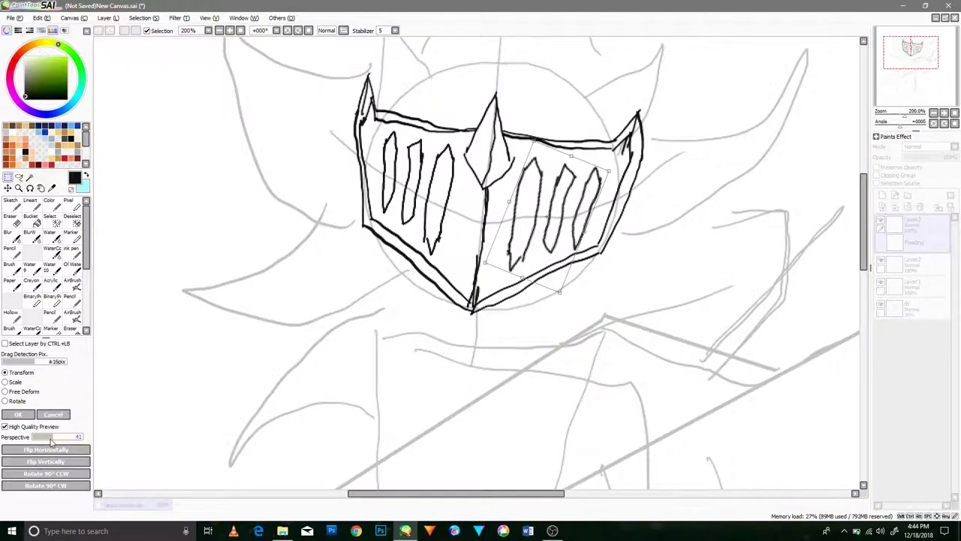
{"action": "left_click", "coordinate": [33, 415]}
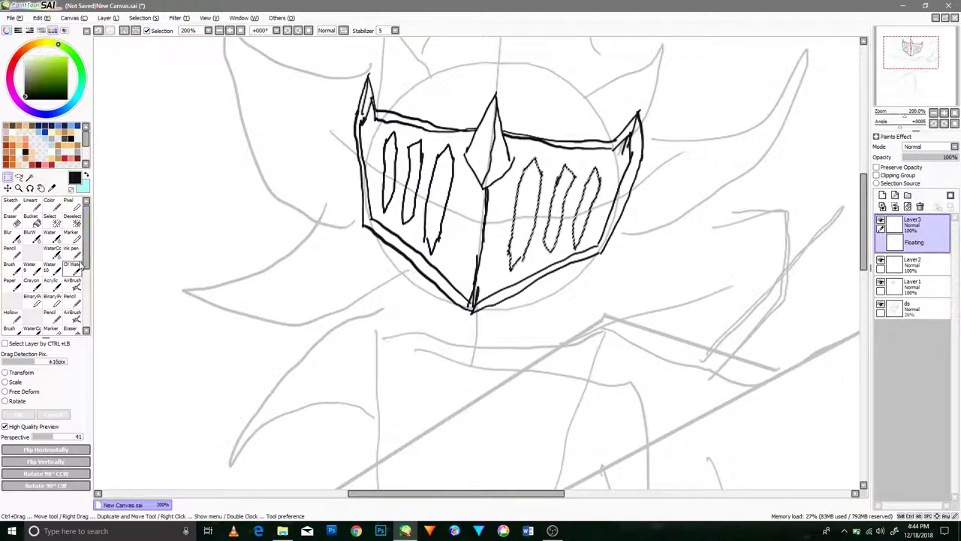
Merge the pasted slit layers down into Layer1 and clear the selection, with the Ink pen active
{"action": "left_click", "coordinate": [74, 254]}
{"action": "left_click_drag", "start_coordinate": [438, 288], "coordinate": [394, 270]}
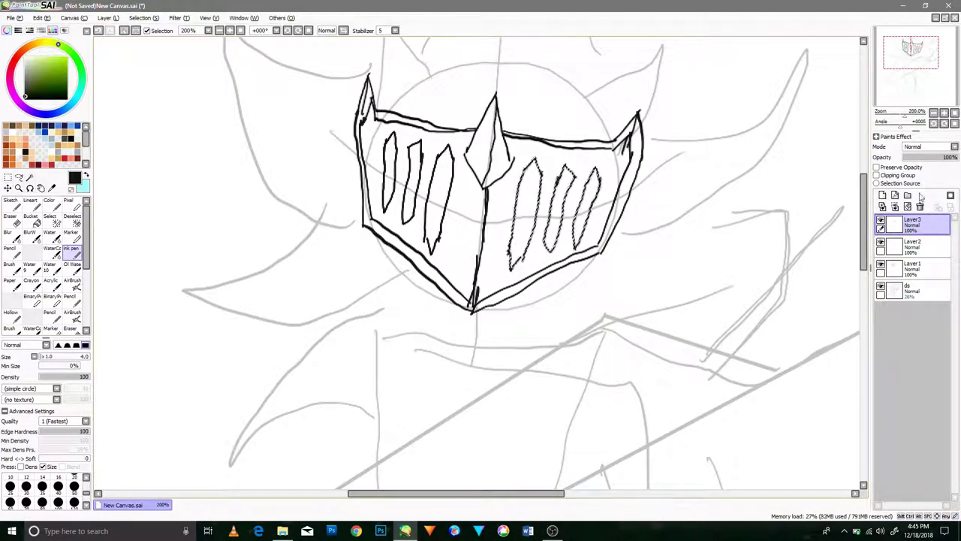
{"action": "key", "text": "ctrl+e"}
{"action": "key", "text": "ctrl+e"}
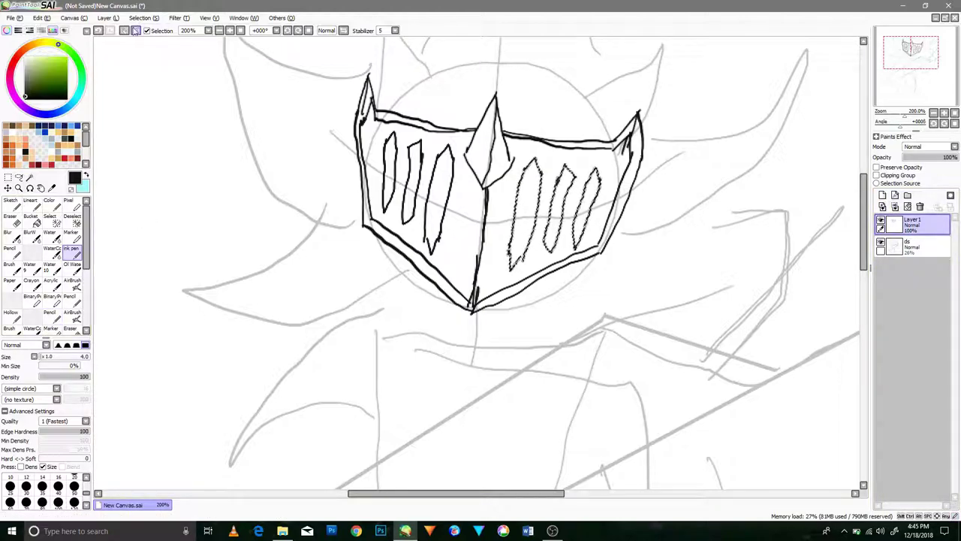
{"action": "left_click", "coordinate": [135, 30]}
Ink the curved jaw lines showing beneath both lower edges of the face guard
{"action": "left_click_drag", "start_coordinate": [450, 308], "coordinate": [389, 243]}
{"action": "left_click_drag", "start_coordinate": [516, 294], "coordinate": [576, 262]}
Ink the central crest rising from the brow diamond to a pointed tip above the head
{"action": "left_click_drag", "start_coordinate": [485, 156], "coordinate": [465, 259]}
{"action": "left_click_drag", "start_coordinate": [450, 199], "coordinate": [456, 231]}
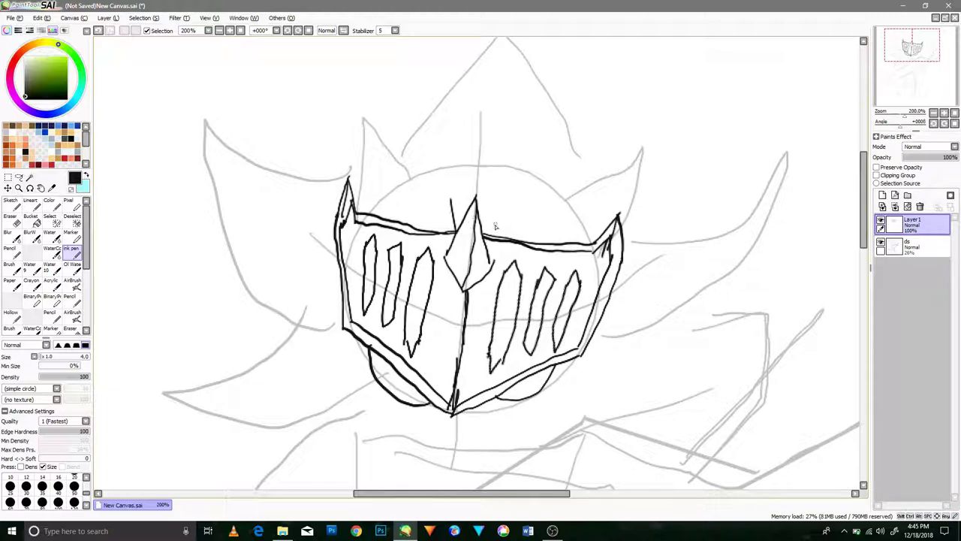
{"action": "left_click_drag", "start_coordinate": [455, 185], "coordinate": [461, 161]}
{"action": "mouse_move", "coordinate": [502, 213]}
{"action": "left_mouse_down"}
{"action": "mouse_move", "coordinate": [511, 162]}
{"action": "mouse_move", "coordinate": [477, 147]}
{"action": "left_mouse_up"}
{"action": "mouse_move", "coordinate": [483, 141]}
{"action": "left_mouse_down"}
{"action": "mouse_move", "coordinate": [511, 170]}
{"action": "mouse_move", "coordinate": [479, 107]}
{"action": "left_mouse_up"}
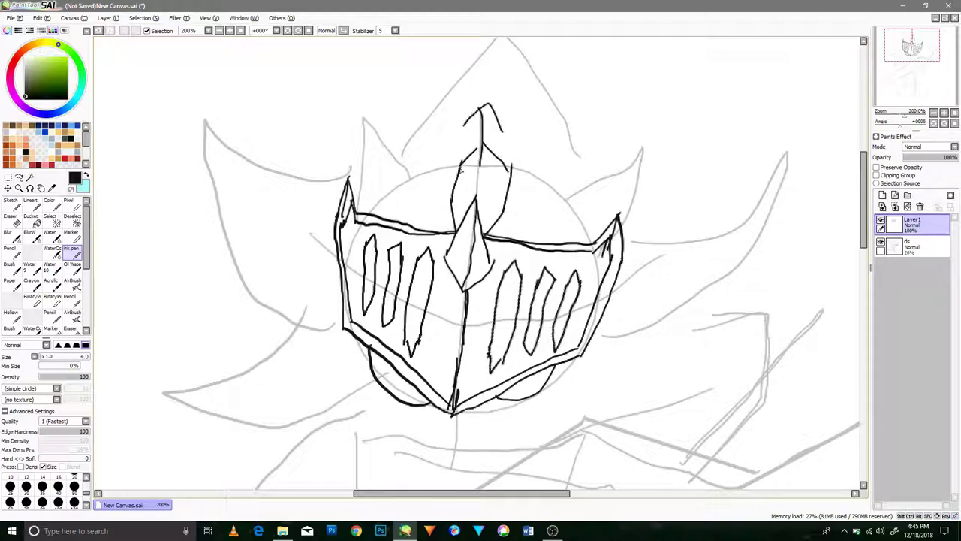
{"action": "left_click_drag", "start_coordinate": [462, 163], "coordinate": [464, 118]}
{"action": "left_click_drag", "start_coordinate": [503, 123], "coordinate": [514, 170]}
Ink the double-lined pointed ear on the helmet's left side, joining its base to the brow band
{"action": "left_click_drag", "start_coordinate": [369, 197], "coordinate": [377, 117]}
{"action": "left_click_drag", "start_coordinate": [377, 117], "coordinate": [431, 172]}
{"action": "mouse_move", "coordinate": [381, 189]}
{"action": "left_mouse_down"}
{"action": "mouse_move", "coordinate": [381, 139]}
{"action": "mouse_move", "coordinate": [417, 174]}
{"action": "left_mouse_up"}
{"action": "left_click_drag", "start_coordinate": [383, 193], "coordinate": [419, 174]}
{"action": "left_click_drag", "start_coordinate": [354, 192], "coordinate": [372, 181]}
Ink the matching double-lined pointed ear on the helmet's right side down to the brow band
{"action": "left_click_drag", "start_coordinate": [563, 192], "coordinate": [615, 139]}
{"action": "left_click_drag", "start_coordinate": [615, 141], "coordinate": [609, 223]}
{"action": "mouse_move", "coordinate": [570, 192]}
{"action": "left_mouse_down"}
{"action": "mouse_move", "coordinate": [604, 161]}
{"action": "mouse_move", "coordinate": [599, 215]}
{"action": "left_mouse_up"}
{"action": "left_click_drag", "start_coordinate": [571, 197], "coordinate": [601, 209]}
{"action": "left_click_drag", "start_coordinate": [609, 202], "coordinate": [617, 209]}
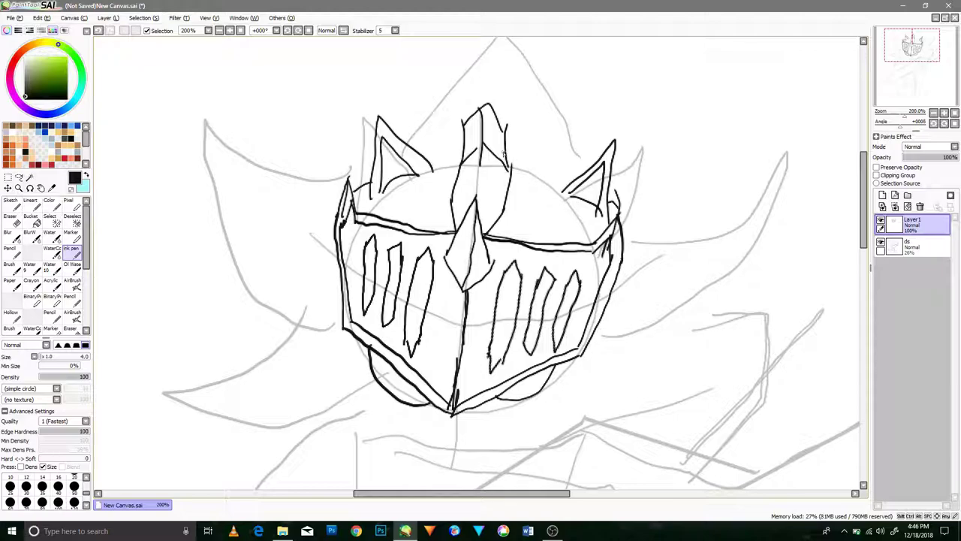
Ink the helmet's top between the ears with a forehead line, an arched dome and a pointed outer peak
{"action": "left_click_drag", "start_coordinate": [513, 164], "coordinate": [572, 194]}
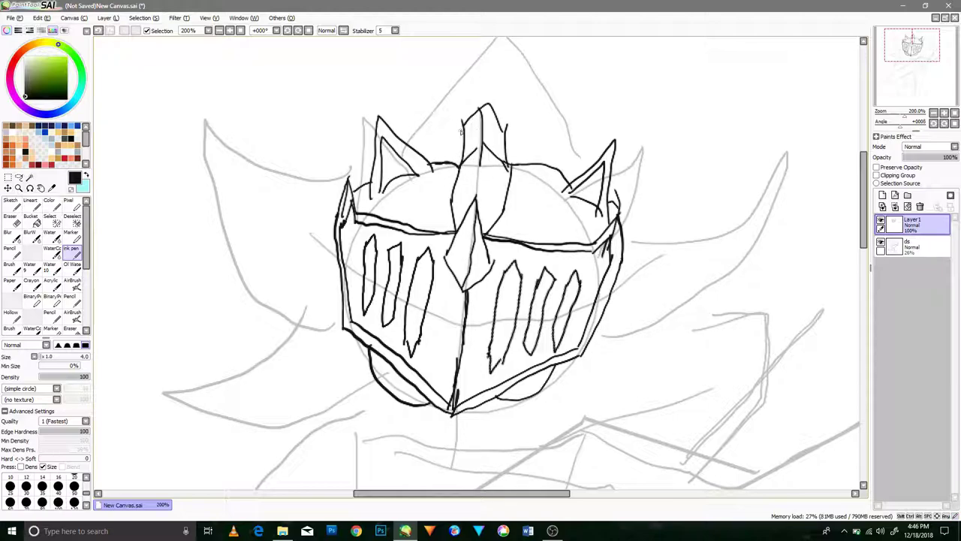
{"action": "left_click_drag", "start_coordinate": [400, 140], "coordinate": [500, 112]}
{"action": "left_click_drag", "start_coordinate": [583, 166], "coordinate": [504, 109]}
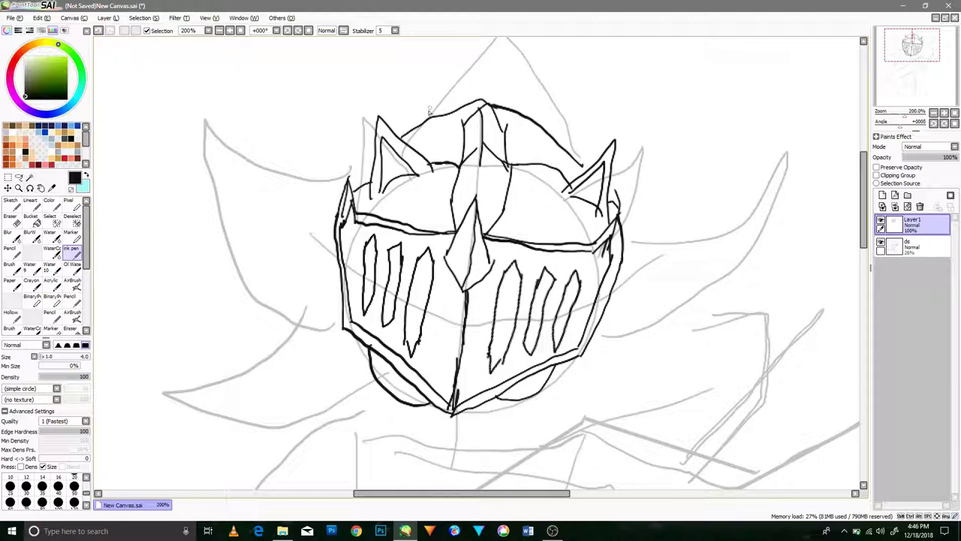
{"action": "left_click_drag", "start_coordinate": [400, 130], "coordinate": [481, 69]}
{"action": "left_click_drag", "start_coordinate": [598, 150], "coordinate": [535, 73]}
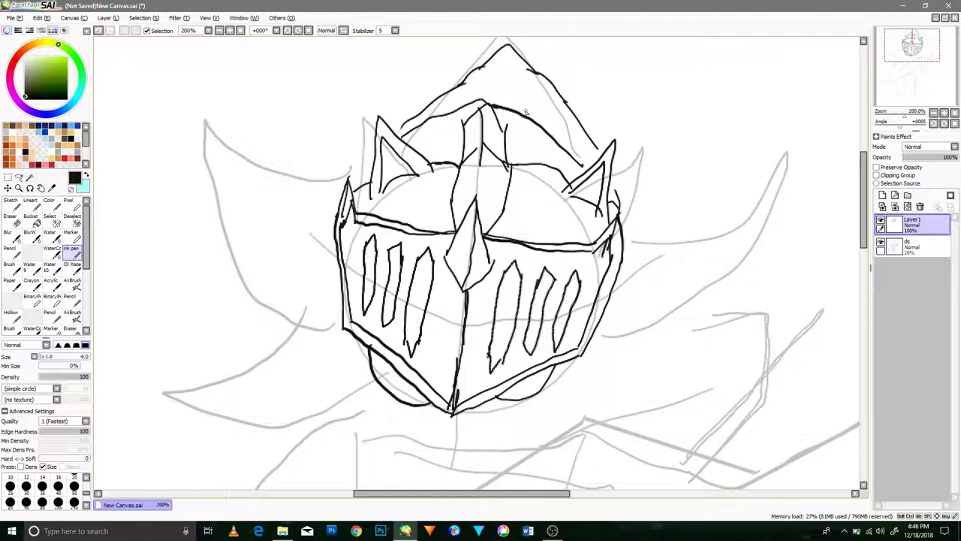
Ink the large upturned quill on the helmet's left side, redrawing its edges over the sketch
{"action": "left_click_drag", "start_coordinate": [389, 227], "coordinate": [409, 213]}
{"action": "left_click_drag", "start_coordinate": [395, 138], "coordinate": [256, 111]}
{"action": "left_click_drag", "start_coordinate": [364, 309], "coordinate": [192, 185]}
{"action": "key", "text": "ctrl+z"}
{"action": "key", "text": "ctrl+z"}
{"action": "left_click_drag", "start_coordinate": [390, 162], "coordinate": [220, 99]}
{"action": "mouse_move", "coordinate": [368, 315]}
{"action": "left_mouse_down"}
{"action": "mouse_move", "coordinate": [214, 124]}
{"action": "mouse_move", "coordinate": [268, 234]}
{"action": "mouse_move", "coordinate": [257, 256]}
{"action": "mouse_move", "coordinate": [221, 102]}
{"action": "left_mouse_up"}
{"action": "key", "text": "ctrl+z"}
{"action": "key", "text": "ctrl+z"}
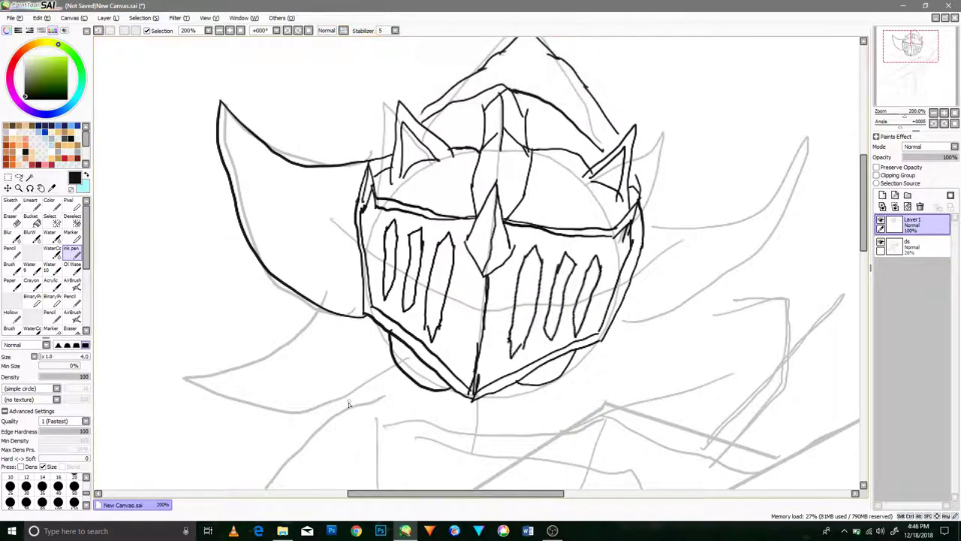
Ink the lower left quill sweeping outward from below the face guard to a point
{"action": "left_click_drag", "start_coordinate": [431, 385], "coordinate": [195, 396]}
{"action": "mouse_move", "coordinate": [321, 309]}
{"action": "left_mouse_down"}
{"action": "mouse_move", "coordinate": [231, 386]}
{"action": "mouse_move", "coordinate": [186, 391]}
{"action": "left_mouse_up"}
{"action": "left_click_drag", "start_coordinate": [184, 392], "coordinate": [210, 404]}
Ink the upper right quill, redrawing its curves, and start the top edge of the quill beneath it
{"action": "mouse_move", "coordinate": [657, 224]}
{"action": "left_mouse_down"}
{"action": "mouse_move", "coordinate": [571, 217]}
{"action": "mouse_move", "coordinate": [705, 128]}
{"action": "left_mouse_up"}
{"action": "key", "text": "ctrl+z"}
{"action": "key", "text": "ctrl+z"}
{"action": "mouse_move", "coordinate": [552, 215]}
{"action": "left_mouse_down"}
{"action": "mouse_move", "coordinate": [655, 169]}
{"action": "mouse_move", "coordinate": [710, 123]}
{"action": "left_mouse_up"}
{"action": "key", "text": "ctrl+z"}
{"action": "mouse_move", "coordinate": [554, 222]}
{"action": "left_mouse_down"}
{"action": "mouse_move", "coordinate": [707, 116]}
{"action": "mouse_move", "coordinate": [712, 125]}
{"action": "left_mouse_up"}
{"action": "key", "text": "ctrl+z"}
{"action": "mouse_move", "coordinate": [515, 332]}
{"action": "left_mouse_down"}
{"action": "mouse_move", "coordinate": [739, 129]}
{"action": "mouse_move", "coordinate": [735, 96]}
{"action": "left_mouse_up"}
{"action": "key", "text": "ctrl+z"}
{"action": "key", "text": "ctrl+z"}
{"action": "left_click_drag", "start_coordinate": [522, 330], "coordinate": [751, 98]}
{"action": "key", "text": "ctrl+z"}
{"action": "mouse_move", "coordinate": [553, 176]}
{"action": "left_mouse_down"}
{"action": "mouse_move", "coordinate": [548, 270]}
{"action": "mouse_move", "coordinate": [607, 306]}
{"action": "left_mouse_up"}
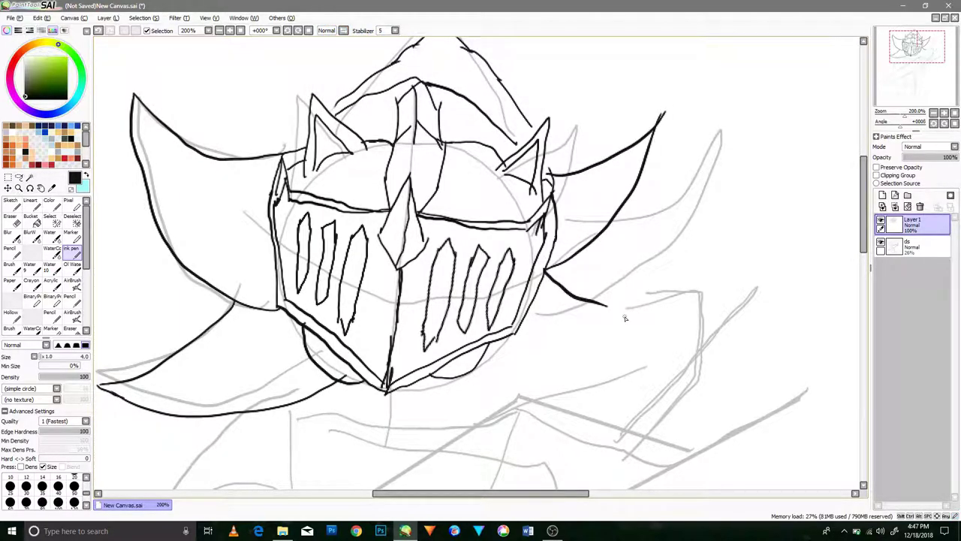
Ink a small V-shaped collar detail beneath the right side of the helmet's chin
{"action": "scroll", "coordinate": [602, 311], "scroll_direction": "down", "scroll_amount": 2}
{"action": "left_click_drag", "start_coordinate": [527, 356], "coordinate": [524, 286]}
{"action": "scroll", "coordinate": [536, 172], "scroll_direction": "up", "scroll_amount": 1}
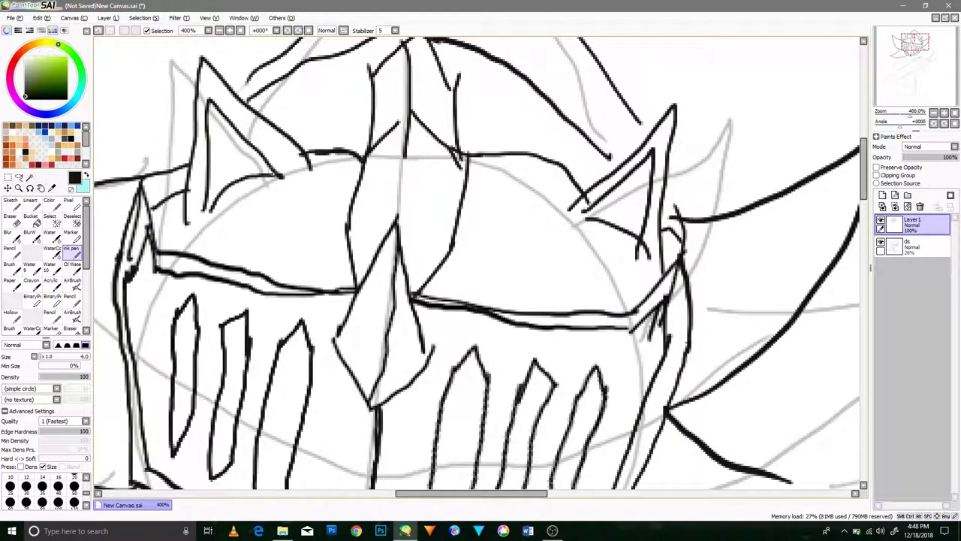
{"action": "left_click_drag", "start_coordinate": [534, 244], "coordinate": [539, 126]}
{"action": "scroll", "coordinate": [539, 125], "scroll_direction": "down", "scroll_amount": 8}
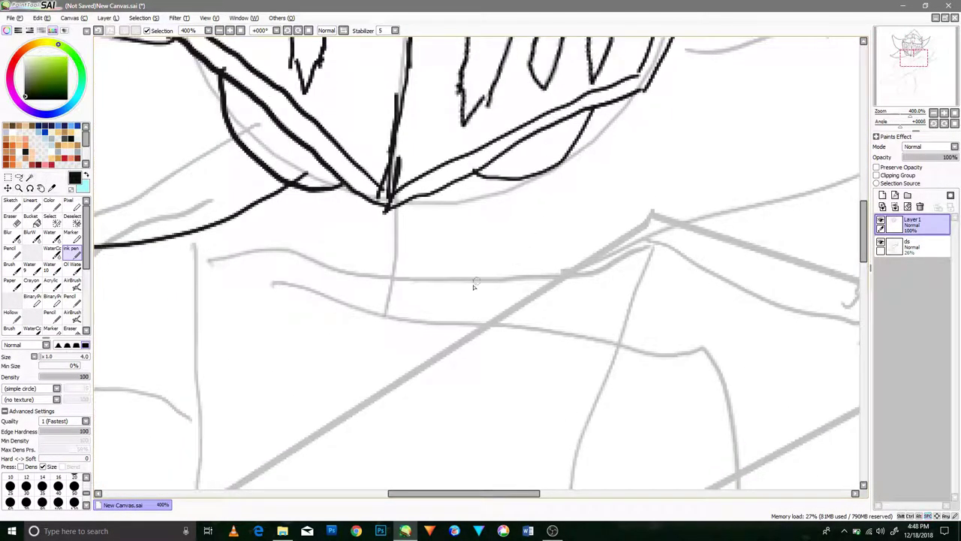
{"action": "mouse_move", "coordinate": [479, 170]}
{"action": "left_mouse_down"}
{"action": "mouse_move", "coordinate": [470, 216]}
{"action": "mouse_move", "coordinate": [417, 203]}
{"action": "left_mouse_up"}
{"action": "mouse_move", "coordinate": [471, 212]}
{"action": "left_mouse_down"}
{"action": "mouse_move", "coordinate": [463, 256]}
{"action": "mouse_move", "coordinate": [457, 200]}
{"action": "left_mouse_up"}
Ink the rounded left shoulder piece below the chin and close its end with a double-lined cuff
{"action": "left_click_drag", "start_coordinate": [406, 157], "coordinate": [273, 191]}
{"action": "mouse_move", "coordinate": [414, 190]}
{"action": "left_mouse_down"}
{"action": "mouse_move", "coordinate": [398, 255]}
{"action": "mouse_move", "coordinate": [428, 201]}
{"action": "mouse_move", "coordinate": [414, 190]}
{"action": "left_mouse_up"}
{"action": "left_click_drag", "start_coordinate": [357, 249], "coordinate": [391, 257]}
{"action": "mouse_move", "coordinate": [334, 257]}
{"action": "left_mouse_down"}
{"action": "mouse_move", "coordinate": [405, 261]}
{"action": "mouse_move", "coordinate": [449, 274]}
{"action": "left_mouse_up"}
{"action": "mouse_move", "coordinate": [473, 260]}
{"action": "left_mouse_down"}
{"action": "mouse_move", "coordinate": [442, 247]}
{"action": "mouse_move", "coordinate": [419, 268]}
{"action": "left_mouse_up"}
{"action": "mouse_move", "coordinate": [530, 207]}
{"action": "left_mouse_down"}
{"action": "mouse_move", "coordinate": [385, 270]}
{"action": "mouse_move", "coordinate": [435, 262]}
{"action": "left_mouse_up"}
{"action": "mouse_move", "coordinate": [508, 275]}
{"action": "left_mouse_down"}
{"action": "mouse_move", "coordinate": [560, 229]}
{"action": "mouse_move", "coordinate": [533, 212]}
{"action": "left_mouse_up"}
Ink the curved upper arm below the left shoulder and finish it with a double-lined band
{"action": "left_click_drag", "start_coordinate": [379, 271], "coordinate": [387, 420]}
{"action": "left_click_drag", "start_coordinate": [321, 443], "coordinate": [383, 270]}
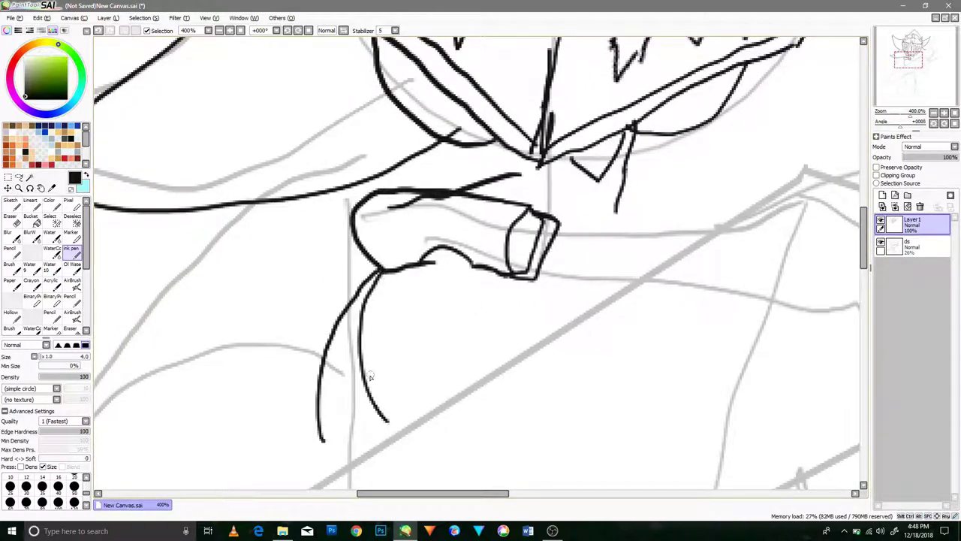
{"action": "left_click_drag", "start_coordinate": [452, 393], "coordinate": [405, 229]}
{"action": "mouse_move", "coordinate": [440, 268]}
{"action": "left_mouse_down"}
{"action": "mouse_move", "coordinate": [371, 242]}
{"action": "mouse_move", "coordinate": [271, 293]}
{"action": "mouse_move", "coordinate": [284, 325]}
{"action": "left_mouse_up"}
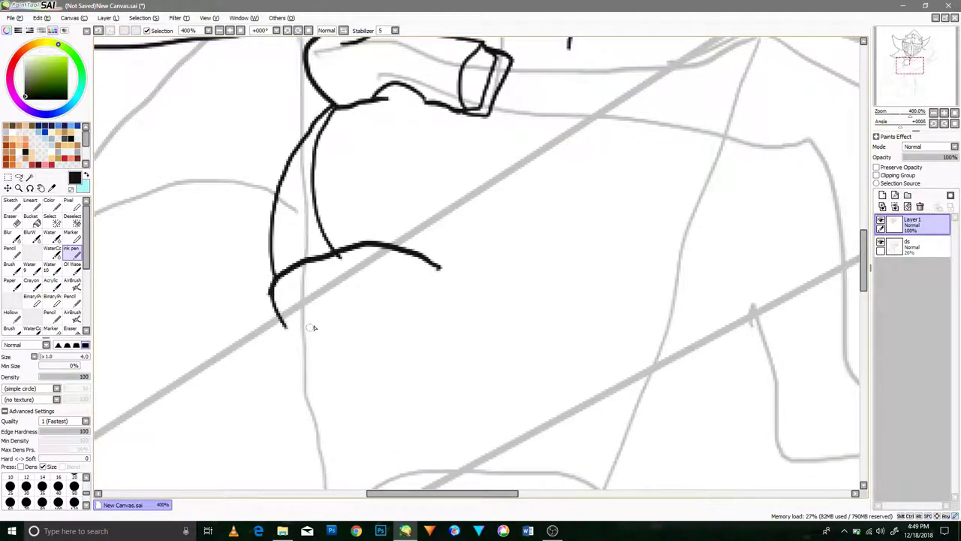
{"action": "left_click_drag", "start_coordinate": [425, 302], "coordinate": [276, 310]}
{"action": "left_click_drag", "start_coordinate": [574, 237], "coordinate": [337, 346]}
{"action": "left_click_drag", "start_coordinate": [610, 226], "coordinate": [450, 301]}
Handwrite "this is hard" with a sad face in the empty area beside the figure
{"action": "scroll", "coordinate": [460, 304], "scroll_direction": "down", "scroll_amount": 1}
{"action": "scroll", "coordinate": [798, 369], "scroll_direction": "down", "scroll_amount": 3}
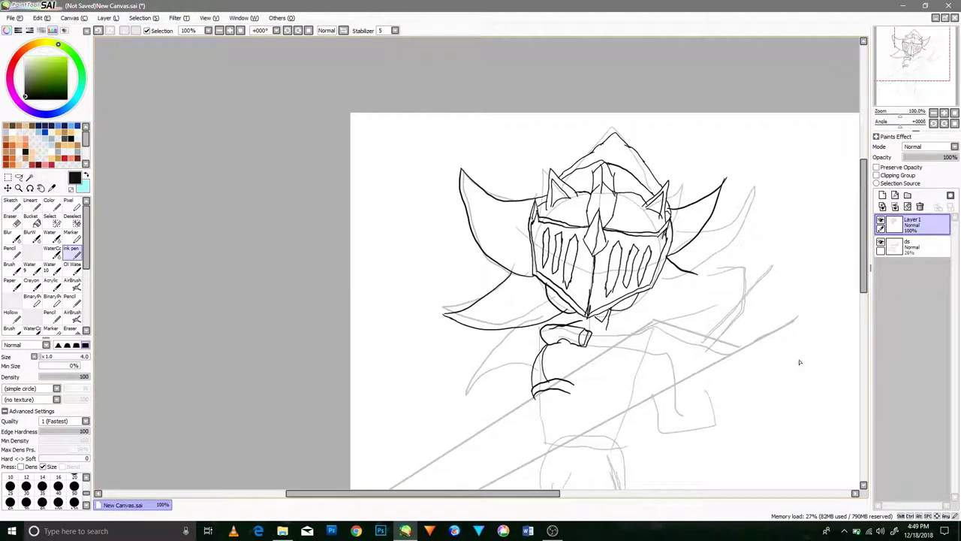
{"action": "left_click_drag", "start_coordinate": [709, 381], "coordinate": [598, 227]}
{"action": "left_click_drag", "start_coordinate": [612, 293], "coordinate": [613, 327]}
{"action": "left_click_drag", "start_coordinate": [606, 316], "coordinate": [631, 320]}
{"action": "left_click_drag", "start_coordinate": [636, 304], "coordinate": [637, 320]}
{"action": "left_click_drag", "start_coordinate": [637, 291], "coordinate": [637, 298]}
{"action": "mouse_move", "coordinate": [647, 297]}
{"action": "left_mouse_down"}
{"action": "mouse_move", "coordinate": [641, 317]}
{"action": "mouse_move", "coordinate": [668, 320]}
{"action": "left_mouse_up"}
{"action": "left_click_drag", "start_coordinate": [691, 300], "coordinate": [638, 359]}
{"action": "mouse_move", "coordinate": [638, 347]}
{"action": "left_mouse_down"}
{"action": "mouse_move", "coordinate": [658, 330]}
{"action": "mouse_move", "coordinate": [678, 352]}
{"action": "left_mouse_up"}
{"action": "left_click_drag", "start_coordinate": [694, 320], "coordinate": [699, 348]}
{"action": "left_click_drag", "start_coordinate": [665, 365], "coordinate": [663, 375]}
{"action": "left_click_drag", "start_coordinate": [676, 364], "coordinate": [675, 375]}
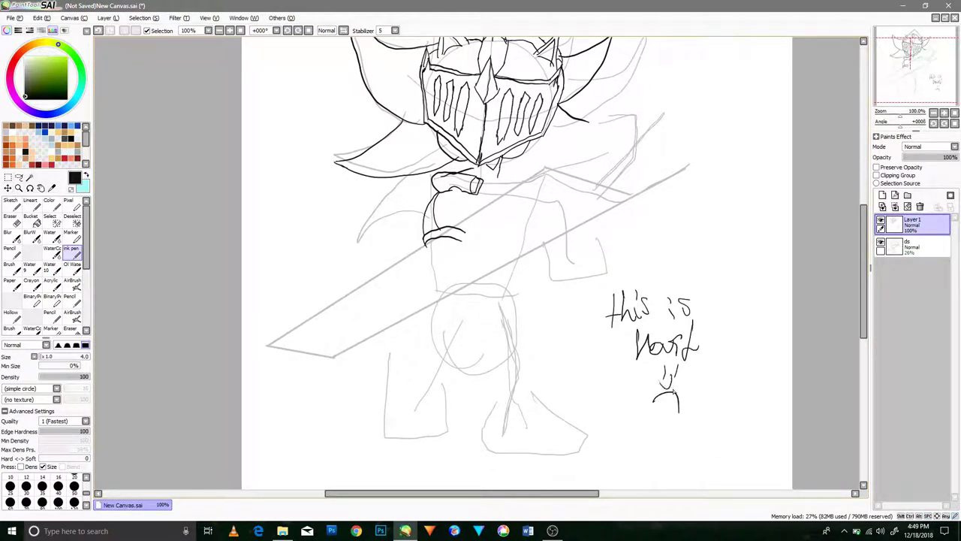
Undo all strokes of the handwritten note and the sad face
{"action": "key", "text": "ctrl+z"}
{"action": "key", "text": "ctrl+z"}
{"action": "key", "text": "ctrl+z"}
{"action": "key", "text": "ctrl+z"}
{"action": "key", "text": "ctrl+z"}
{"action": "key", "text": "ctrl+z"}
{"action": "key", "text": "ctrl+z"}
{"action": "key", "text": "ctrl+z"}
{"action": "key", "text": "ctrl+z"}
{"action": "key", "text": "ctrl+z"}
{"action": "key", "text": "ctrl+z"}
{"action": "key", "text": "ctrl+z"}
{"action": "key", "text": "ctrl+z"}
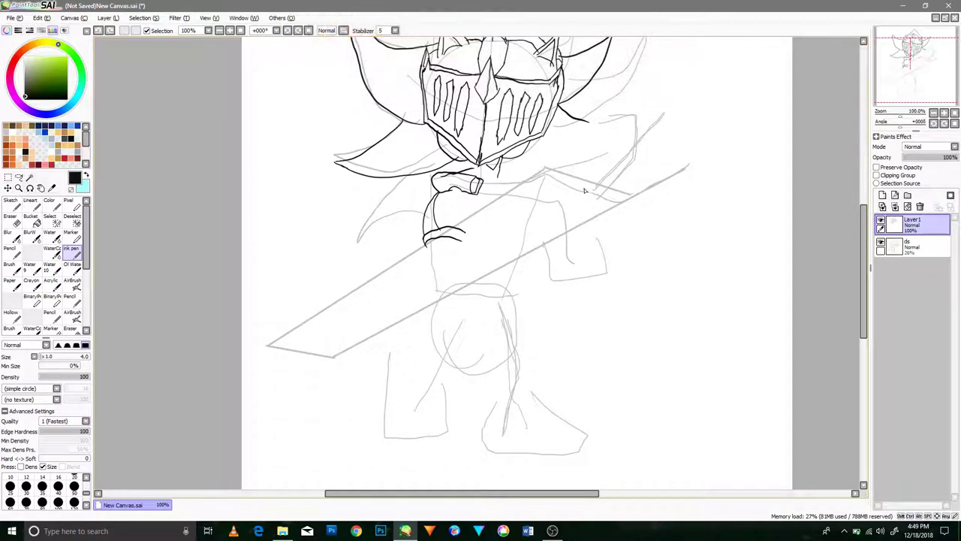
Ink the angular sword guard at the blade's right end, with short vertical slots inside it
{"action": "mouse_move", "coordinate": [575, 174]}
{"action": "left_mouse_down"}
{"action": "mouse_move", "coordinate": [617, 193]}
{"action": "mouse_move", "coordinate": [629, 230]}
{"action": "left_mouse_up"}
{"action": "left_click_drag", "start_coordinate": [577, 175], "coordinate": [530, 168]}
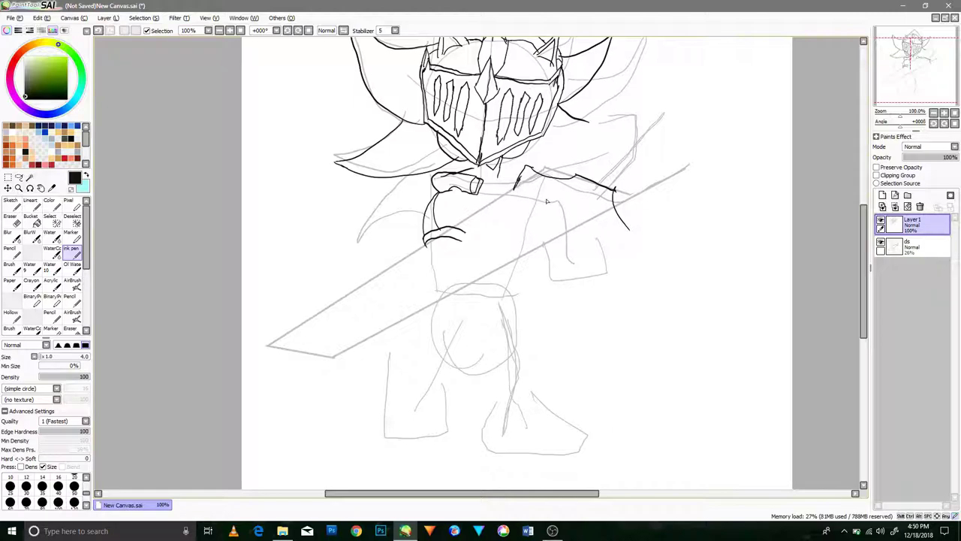
{"action": "left_click_drag", "start_coordinate": [577, 196], "coordinate": [515, 187]}
{"action": "mouse_move", "coordinate": [631, 225]}
{"action": "left_mouse_down"}
{"action": "mouse_move", "coordinate": [595, 238]}
{"action": "mouse_move", "coordinate": [572, 193]}
{"action": "mouse_move", "coordinate": [593, 238]}
{"action": "left_mouse_up"}
{"action": "left_click_drag", "start_coordinate": [601, 202], "coordinate": [608, 235]}
{"action": "left_click_drag", "start_coordinate": [612, 218], "coordinate": [615, 236]}
Ink the long sword blade from the guard to its lower left tip, with a double-lined curved cutting edge
{"action": "mouse_move", "coordinate": [580, 199]}
{"action": "left_mouse_down"}
{"action": "mouse_move", "coordinate": [534, 193]}
{"action": "mouse_move", "coordinate": [475, 214]}
{"action": "left_mouse_up"}
{"action": "key", "text": "ctrl+z"}
{"action": "key", "text": "ctrl+z"}
{"action": "mouse_move", "coordinate": [529, 188]}
{"action": "left_mouse_down"}
{"action": "mouse_move", "coordinate": [479, 214]}
{"action": "mouse_move", "coordinate": [542, 190]}
{"action": "mouse_move", "coordinate": [471, 218]}
{"action": "mouse_move", "coordinate": [545, 191]}
{"action": "left_mouse_up"}
{"action": "left_click_drag", "start_coordinate": [467, 220], "coordinate": [342, 302]}
{"action": "left_click_drag", "start_coordinate": [581, 230], "coordinate": [366, 329]}
{"action": "left_click_drag", "start_coordinate": [350, 297], "coordinate": [271, 347]}
{"action": "left_click_drag", "start_coordinate": [368, 329], "coordinate": [276, 339]}
{"action": "mouse_move", "coordinate": [577, 241]}
{"action": "left_mouse_down"}
{"action": "mouse_move", "coordinate": [454, 302]}
{"action": "mouse_move", "coordinate": [266, 343]}
{"action": "mouse_move", "coordinate": [295, 344]}
{"action": "left_mouse_up"}
Ink the collar and overlapping plates of the left arm along the blade, checking the line art with the sketch layer hidden
{"action": "left_click_drag", "start_coordinate": [546, 174], "coordinate": [500, 160]}
{"action": "mouse_move", "coordinate": [502, 163]}
{"action": "left_mouse_down"}
{"action": "mouse_move", "coordinate": [514, 187]}
{"action": "mouse_move", "coordinate": [489, 175]}
{"action": "mouse_move", "coordinate": [482, 203]}
{"action": "left_mouse_up"}
{"action": "mouse_move", "coordinate": [451, 225]}
{"action": "left_mouse_down"}
{"action": "mouse_move", "coordinate": [448, 203]}
{"action": "mouse_move", "coordinate": [465, 221]}
{"action": "left_mouse_up"}
{"action": "mouse_move", "coordinate": [459, 194]}
{"action": "left_mouse_down"}
{"action": "mouse_move", "coordinate": [471, 210]}
{"action": "mouse_move", "coordinate": [417, 248]}
{"action": "mouse_move", "coordinate": [410, 238]}
{"action": "mouse_move", "coordinate": [390, 269]}
{"action": "mouse_move", "coordinate": [465, 201]}
{"action": "left_mouse_up"}
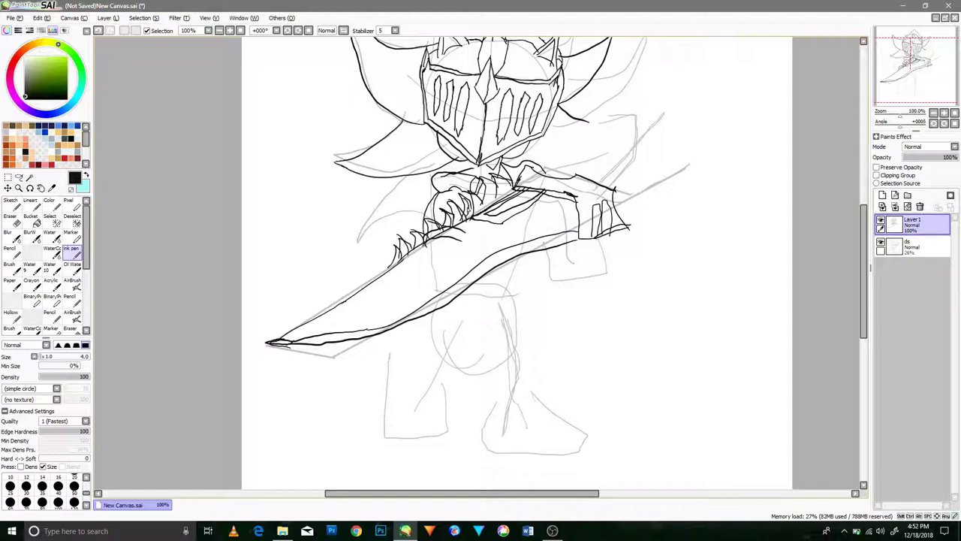
{"action": "left_click", "coordinate": [880, 243]}
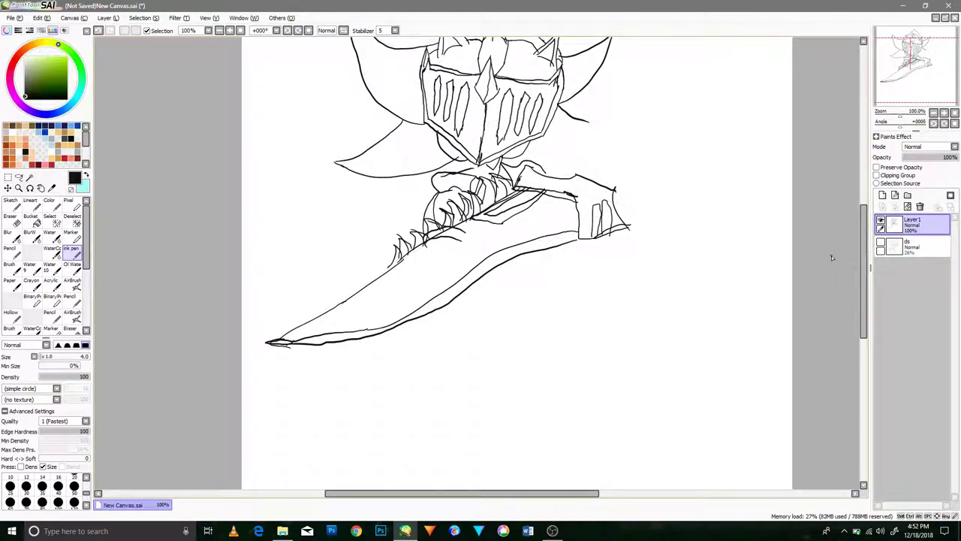
{"action": "left_click", "coordinate": [880, 243]}
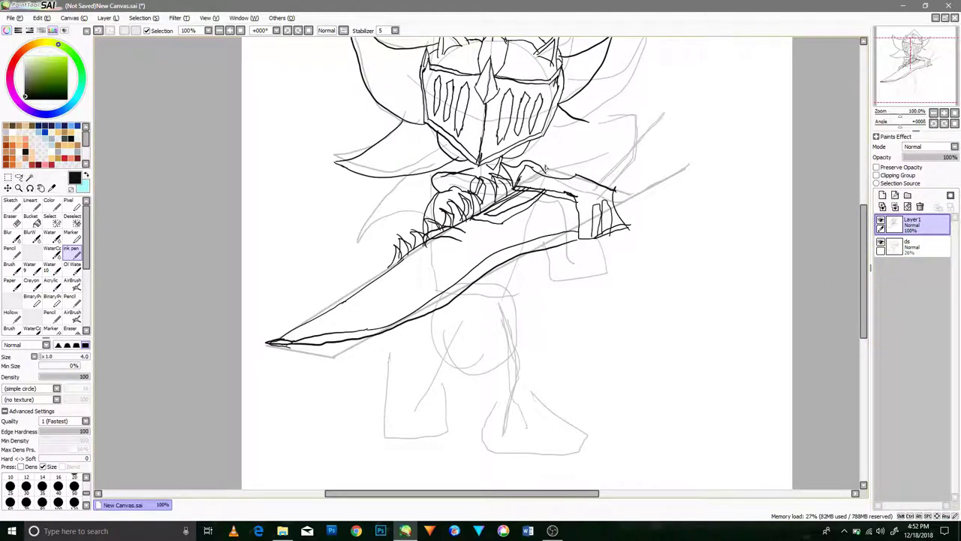
Ink the rounded right arm and the fist gripping the sword's hilt, and outline the lowest left quill
{"action": "mouse_move", "coordinate": [528, 161]}
{"action": "left_mouse_down"}
{"action": "mouse_move", "coordinate": [573, 176]}
{"action": "mouse_move", "coordinate": [556, 177]}
{"action": "left_mouse_up"}
{"action": "mouse_move", "coordinate": [617, 205]}
{"action": "left_mouse_down"}
{"action": "mouse_move", "coordinate": [661, 214]}
{"action": "mouse_move", "coordinate": [625, 221]}
{"action": "left_mouse_up"}
{"action": "key", "text": "ctrl+z"}
{"action": "mouse_move", "coordinate": [601, 151]}
{"action": "left_mouse_down"}
{"action": "mouse_move", "coordinate": [592, 169]}
{"action": "mouse_move", "coordinate": [601, 154]}
{"action": "mouse_move", "coordinate": [614, 154]}
{"action": "mouse_move", "coordinate": [591, 174]}
{"action": "left_mouse_up"}
{"action": "mouse_move", "coordinate": [635, 150]}
{"action": "left_mouse_down"}
{"action": "mouse_move", "coordinate": [609, 171]}
{"action": "mouse_move", "coordinate": [638, 178]}
{"action": "mouse_move", "coordinate": [640, 169]}
{"action": "mouse_move", "coordinate": [605, 170]}
{"action": "mouse_move", "coordinate": [642, 138]}
{"action": "mouse_move", "coordinate": [622, 165]}
{"action": "mouse_move", "coordinate": [662, 184]}
{"action": "mouse_move", "coordinate": [648, 192]}
{"action": "left_mouse_up"}
{"action": "mouse_move", "coordinate": [410, 213]}
{"action": "left_mouse_down"}
{"action": "mouse_move", "coordinate": [360, 239]}
{"action": "mouse_move", "coordinate": [392, 177]}
{"action": "mouse_move", "coordinate": [362, 236]}
{"action": "mouse_move", "coordinate": [369, 255]}
{"action": "left_mouse_up"}
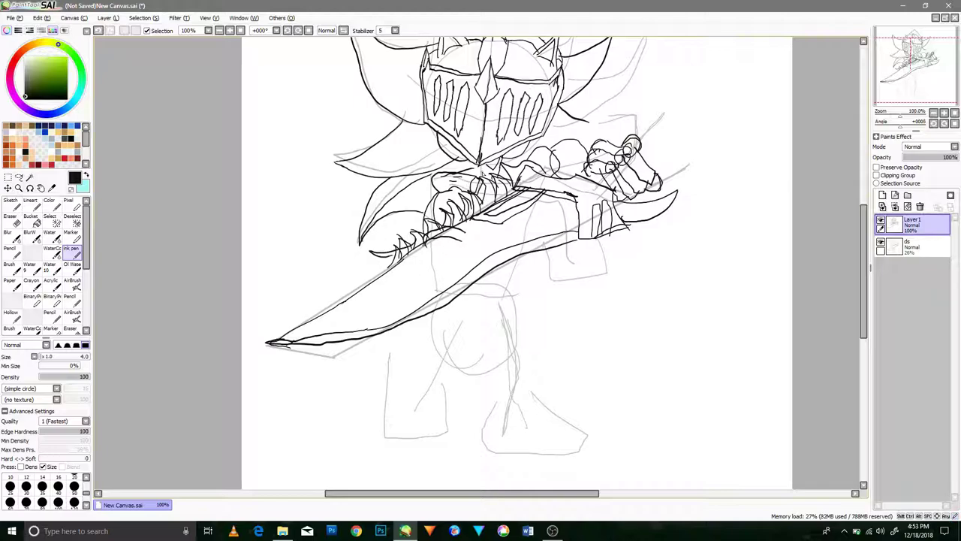
Ink the wrist and clawed, segmented armoured hand hanging below the sword guard
{"action": "left_click_drag", "start_coordinate": [489, 172], "coordinate": [477, 166]}
{"action": "mouse_move", "coordinate": [547, 289]}
{"action": "left_mouse_down"}
{"action": "mouse_move", "coordinate": [552, 312]}
{"action": "mouse_move", "coordinate": [493, 277]}
{"action": "left_mouse_up"}
{"action": "mouse_move", "coordinate": [534, 242]}
{"action": "left_mouse_down"}
{"action": "mouse_move", "coordinate": [512, 248]}
{"action": "mouse_move", "coordinate": [529, 297]}
{"action": "mouse_move", "coordinate": [525, 254]}
{"action": "mouse_move", "coordinate": [532, 283]}
{"action": "mouse_move", "coordinate": [502, 252]}
{"action": "mouse_move", "coordinate": [512, 300]}
{"action": "mouse_move", "coordinate": [516, 285]}
{"action": "left_mouse_up"}
{"action": "key", "text": "ctrl+z"}
{"action": "key", "text": "ctrl+z"}
{"action": "mouse_move", "coordinate": [519, 260]}
{"action": "left_mouse_down"}
{"action": "mouse_move", "coordinate": [508, 293]}
{"action": "mouse_move", "coordinate": [513, 275]}
{"action": "left_mouse_up"}
{"action": "mouse_move", "coordinate": [519, 268]}
{"action": "left_mouse_down"}
{"action": "mouse_move", "coordinate": [511, 287]}
{"action": "mouse_move", "coordinate": [497, 282]}
{"action": "left_mouse_up"}
{"action": "left_click_drag", "start_coordinate": [503, 249], "coordinate": [499, 262]}
{"action": "mouse_move", "coordinate": [551, 239]}
{"action": "left_mouse_down"}
{"action": "mouse_move", "coordinate": [555, 270]}
{"action": "mouse_move", "coordinate": [539, 285]}
{"action": "left_mouse_up"}
Ink the shin guard of the right leg below the blade, with a curved top and flared lower edge
{"action": "left_click_drag", "start_coordinate": [416, 165], "coordinate": [429, 171]}
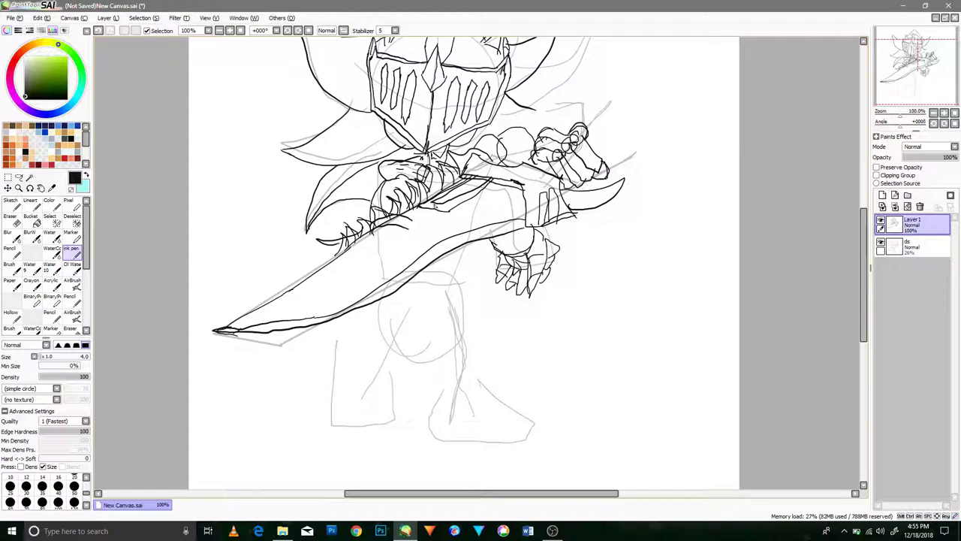
{"action": "scroll", "coordinate": [410, 240], "scroll_direction": "down", "scroll_amount": 2}
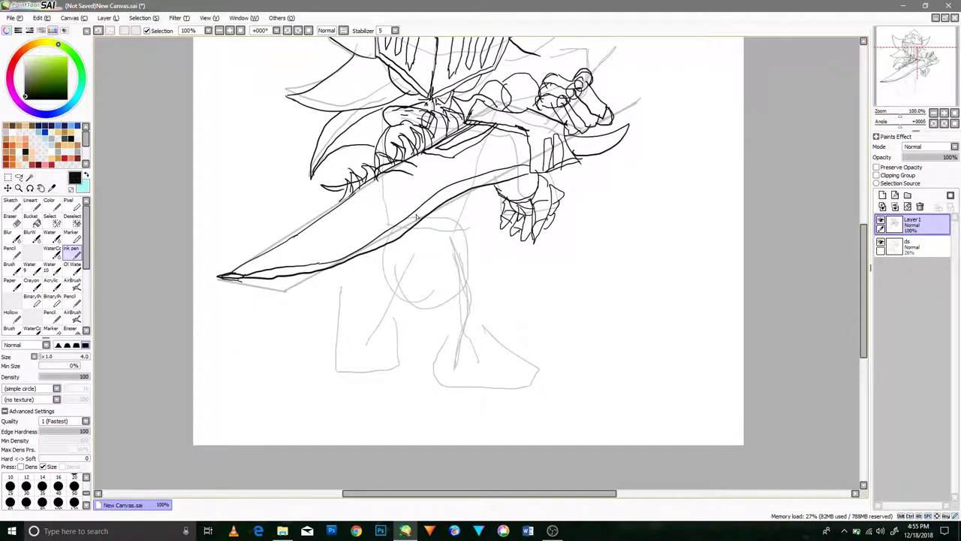
{"action": "key", "text": "ctrl+z"}
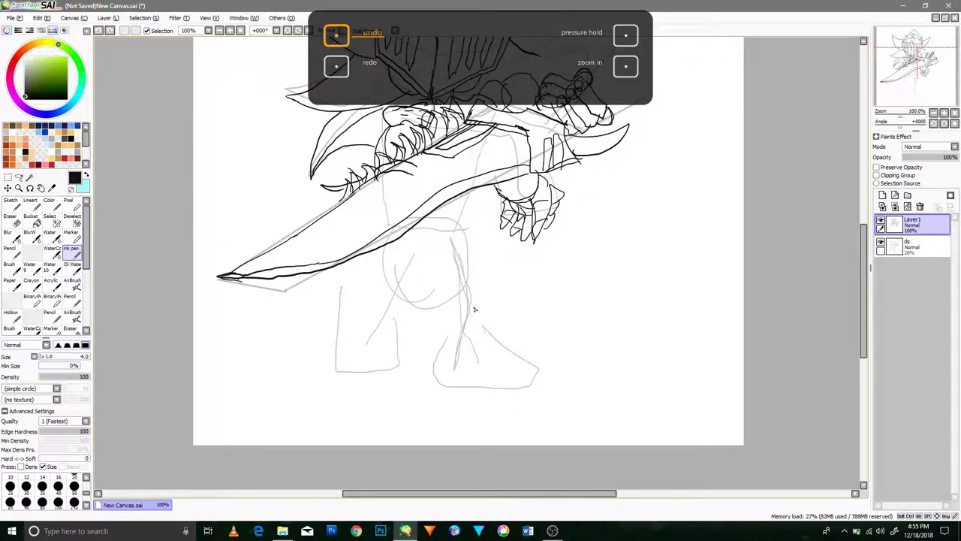
{"action": "mouse_move", "coordinate": [449, 262]}
{"action": "left_mouse_down"}
{"action": "mouse_move", "coordinate": [464, 244]}
{"action": "mouse_move", "coordinate": [450, 268]}
{"action": "left_mouse_up"}
{"action": "key", "text": "ctrl+z"}
{"action": "mouse_move", "coordinate": [473, 246]}
{"action": "left_mouse_down"}
{"action": "mouse_move", "coordinate": [483, 309]}
{"action": "mouse_move", "coordinate": [436, 255]}
{"action": "mouse_move", "coordinate": [441, 322]}
{"action": "mouse_move", "coordinate": [473, 315]}
{"action": "mouse_move", "coordinate": [434, 321]}
{"action": "left_mouse_up"}
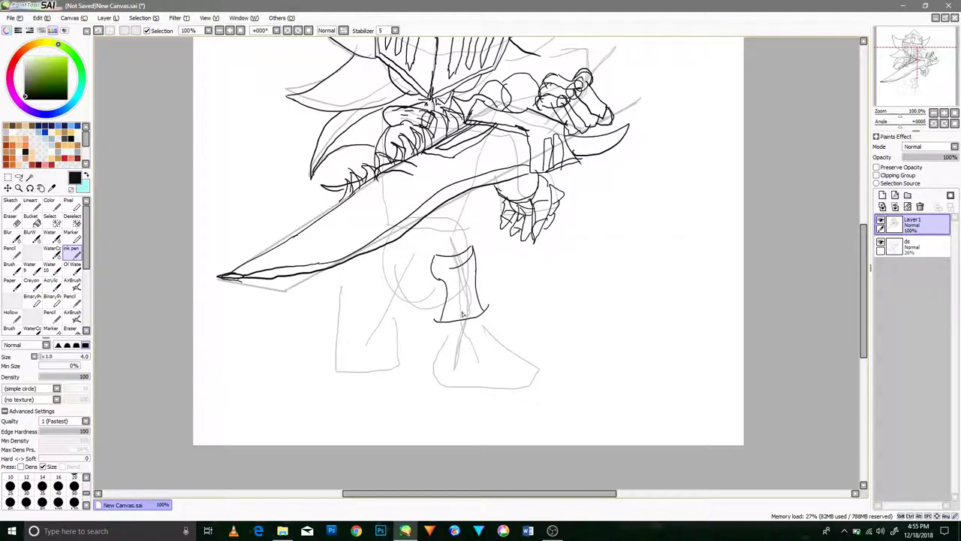
Ink the rolled cuff, heel and slanted plates of the right boot below the shin guard
{"action": "mouse_move", "coordinate": [479, 291]}
{"action": "left_mouse_down"}
{"action": "mouse_move", "coordinate": [491, 322]}
{"action": "mouse_move", "coordinate": [448, 304]}
{"action": "mouse_move", "coordinate": [460, 370]}
{"action": "mouse_move", "coordinate": [485, 381]}
{"action": "left_mouse_up"}
{"action": "mouse_move", "coordinate": [444, 333]}
{"action": "left_mouse_down"}
{"action": "mouse_move", "coordinate": [455, 365]}
{"action": "mouse_move", "coordinate": [437, 333]}
{"action": "left_mouse_up"}
{"action": "key", "text": "ctrl+z"}
{"action": "left_click_drag", "start_coordinate": [436, 379], "coordinate": [426, 322]}
{"action": "left_click_drag", "start_coordinate": [493, 308], "coordinate": [503, 327]}
Ink the overlapping toe plates and rounded tip of the right boot
{"action": "mouse_move", "coordinate": [464, 365]}
{"action": "left_mouse_down"}
{"action": "mouse_move", "coordinate": [506, 335]}
{"action": "mouse_move", "coordinate": [546, 390]}
{"action": "left_mouse_up"}
{"action": "key", "text": "ctrl+z"}
{"action": "key", "text": "ctrl+z"}
{"action": "mouse_move", "coordinate": [484, 388]}
{"action": "left_mouse_down"}
{"action": "mouse_move", "coordinate": [518, 392]}
{"action": "mouse_move", "coordinate": [548, 343]}
{"action": "mouse_move", "coordinate": [539, 377]}
{"action": "mouse_move", "coordinate": [542, 347]}
{"action": "left_mouse_up"}
{"action": "key", "text": "ctrl+z"}
{"action": "mouse_move", "coordinate": [509, 374]}
{"action": "left_mouse_down"}
{"action": "mouse_move", "coordinate": [529, 391]}
{"action": "mouse_move", "coordinate": [544, 381]}
{"action": "mouse_move", "coordinate": [527, 389]}
{"action": "left_mouse_up"}
{"action": "mouse_move", "coordinate": [536, 388]}
{"action": "left_mouse_down"}
{"action": "mouse_move", "coordinate": [557, 367]}
{"action": "mouse_move", "coordinate": [528, 387]}
{"action": "left_mouse_up"}
Ink the left leg's side lines, the angular plate at its ankle and the rounded boot cuff around it
{"action": "mouse_move", "coordinate": [424, 252]}
{"action": "left_mouse_down"}
{"action": "mouse_move", "coordinate": [414, 280]}
{"action": "mouse_move", "coordinate": [388, 276]}
{"action": "mouse_move", "coordinate": [417, 289]}
{"action": "mouse_move", "coordinate": [367, 283]}
{"action": "mouse_move", "coordinate": [409, 313]}
{"action": "left_mouse_up"}
{"action": "mouse_move", "coordinate": [420, 290]}
{"action": "left_mouse_down"}
{"action": "mouse_move", "coordinate": [377, 277]}
{"action": "mouse_move", "coordinate": [361, 295]}
{"action": "mouse_move", "coordinate": [419, 293]}
{"action": "mouse_move", "coordinate": [407, 325]}
{"action": "mouse_move", "coordinate": [361, 293]}
{"action": "left_mouse_up"}
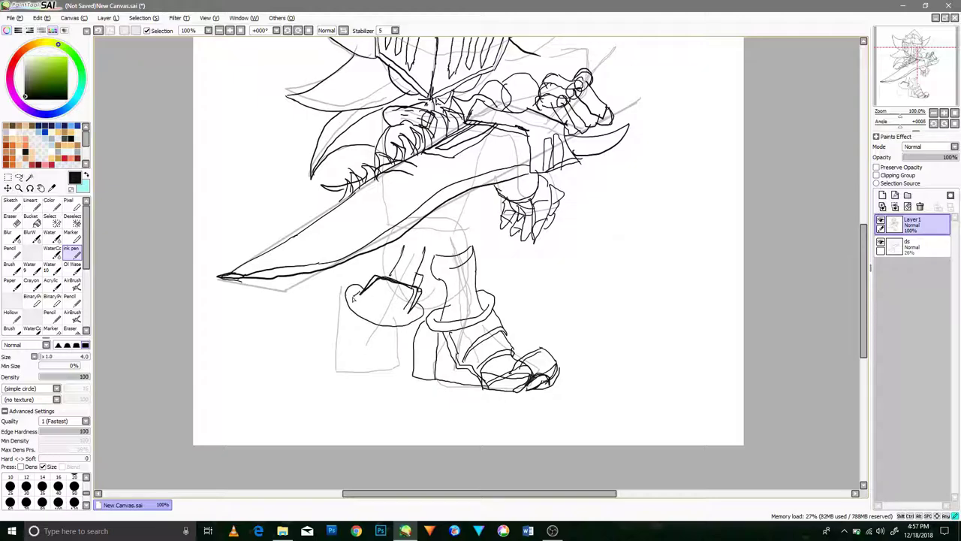
{"action": "left_click_drag", "start_coordinate": [422, 302], "coordinate": [351, 311]}
{"action": "key", "text": "ctrl+z"}
{"action": "mouse_move", "coordinate": [418, 302]}
{"action": "left_mouse_down"}
{"action": "mouse_move", "coordinate": [377, 313]}
{"action": "mouse_move", "coordinate": [361, 285]}
{"action": "left_mouse_up"}
Ink the curved armour bands and both sides of the left boot below its cuff
{"action": "left_click_drag", "start_coordinate": [336, 344], "coordinate": [414, 380]}
{"action": "mouse_move", "coordinate": [340, 372]}
{"action": "left_mouse_down"}
{"action": "mouse_move", "coordinate": [404, 392]}
{"action": "mouse_move", "coordinate": [370, 373]}
{"action": "mouse_move", "coordinate": [389, 408]}
{"action": "left_mouse_up"}
{"action": "left_click_drag", "start_coordinate": [347, 375], "coordinate": [335, 394]}
{"action": "left_click_drag", "start_coordinate": [346, 303], "coordinate": [317, 335]}
{"action": "left_click_drag", "start_coordinate": [415, 323], "coordinate": [388, 408]}
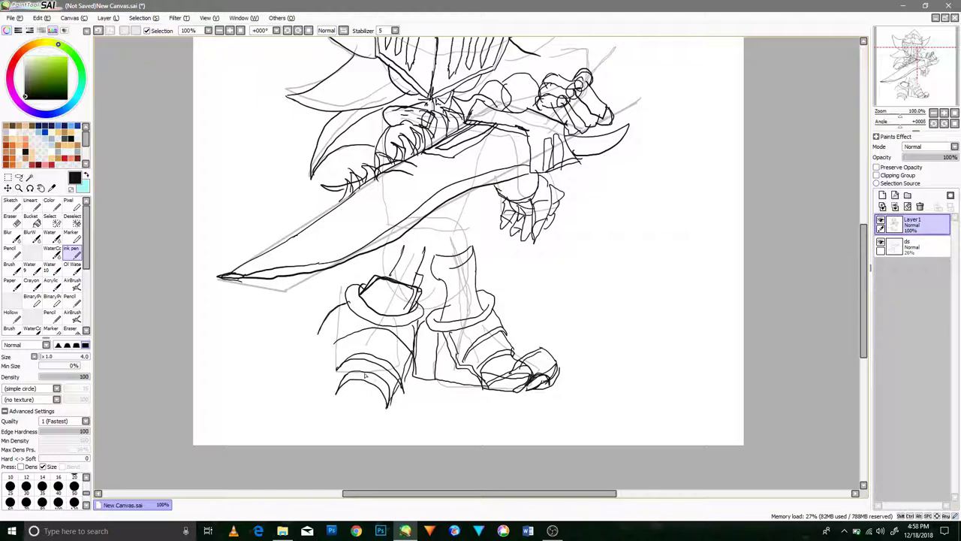
{"action": "mouse_move", "coordinate": [324, 328]}
{"action": "left_mouse_down"}
{"action": "mouse_move", "coordinate": [308, 399]}
{"action": "mouse_move", "coordinate": [310, 371]}
{"action": "mouse_move", "coordinate": [338, 363]}
{"action": "mouse_move", "coordinate": [314, 372]}
{"action": "left_mouse_up"}
{"action": "mouse_move", "coordinate": [344, 378]}
{"action": "left_mouse_down"}
{"action": "mouse_move", "coordinate": [314, 391]}
{"action": "mouse_move", "coordinate": [348, 392]}
{"action": "left_mouse_up"}
Erase part of the left boot's bands with a size 30 eraser, then re-ink them down to the boot's lower edge
{"action": "left_click", "coordinate": [7, 224]}
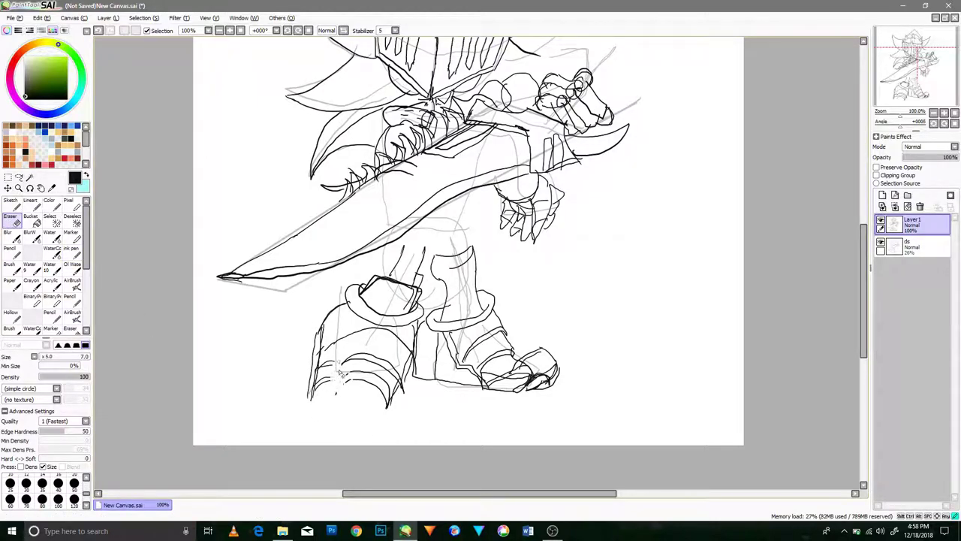
{"action": "left_click", "coordinate": [25, 483]}
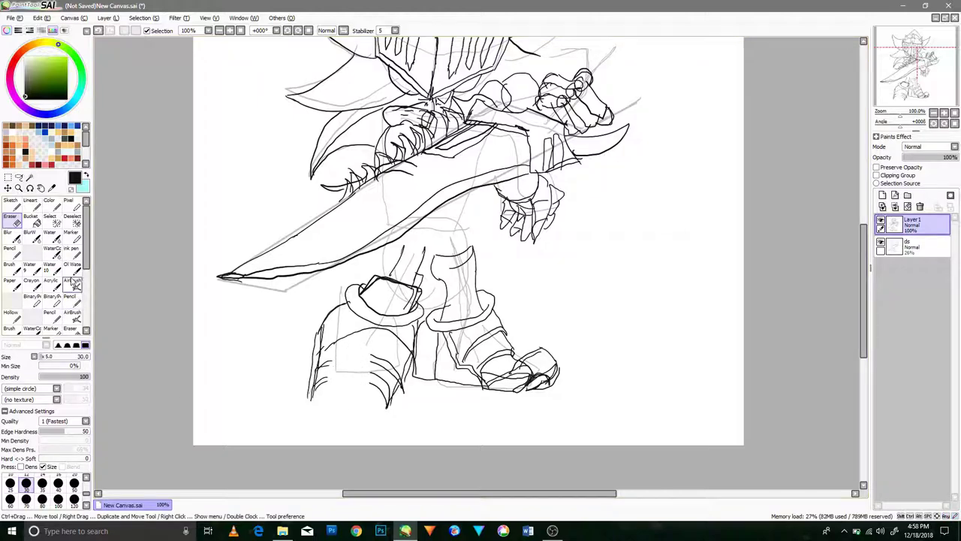
{"action": "left_click", "coordinate": [72, 252]}
{"action": "mouse_move", "coordinate": [321, 365]}
{"action": "left_mouse_down"}
{"action": "mouse_move", "coordinate": [372, 357]}
{"action": "mouse_move", "coordinate": [364, 385]}
{"action": "mouse_move", "coordinate": [315, 380]}
{"action": "mouse_move", "coordinate": [369, 400]}
{"action": "left_mouse_up"}
{"action": "left_click_drag", "start_coordinate": [316, 423], "coordinate": [371, 432]}
{"action": "left_click_drag", "start_coordinate": [320, 411], "coordinate": [302, 424]}
{"action": "left_click_drag", "start_coordinate": [383, 398], "coordinate": [384, 432]}
{"action": "left_click_drag", "start_coordinate": [315, 388], "coordinate": [302, 424]}
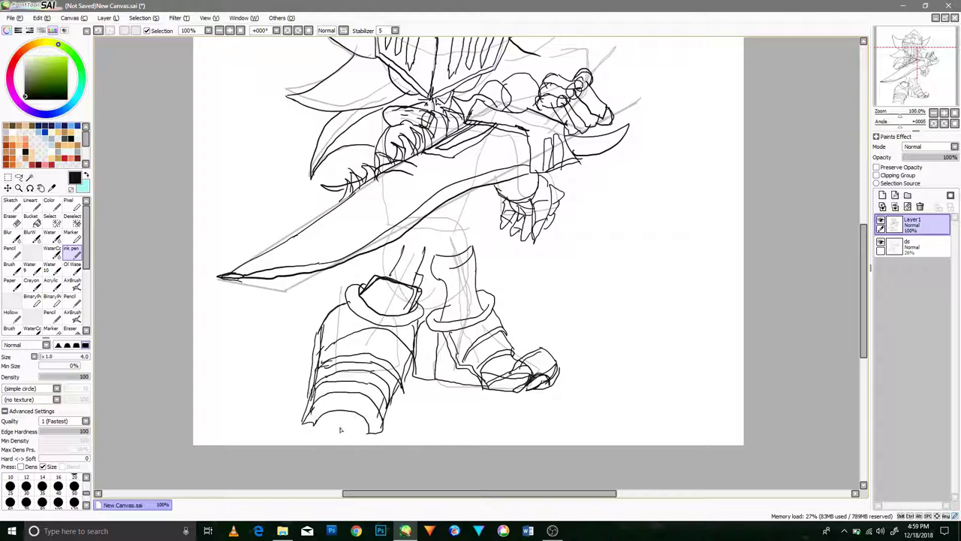
Ink the small curved toe detail at the left boot's lower edge and reinforce the boot's lower sides
{"action": "mouse_move", "coordinate": [363, 428]}
{"action": "left_mouse_down"}
{"action": "mouse_move", "coordinate": [341, 418]}
{"action": "mouse_move", "coordinate": [361, 421]}
{"action": "mouse_move", "coordinate": [338, 432]}
{"action": "left_mouse_up"}
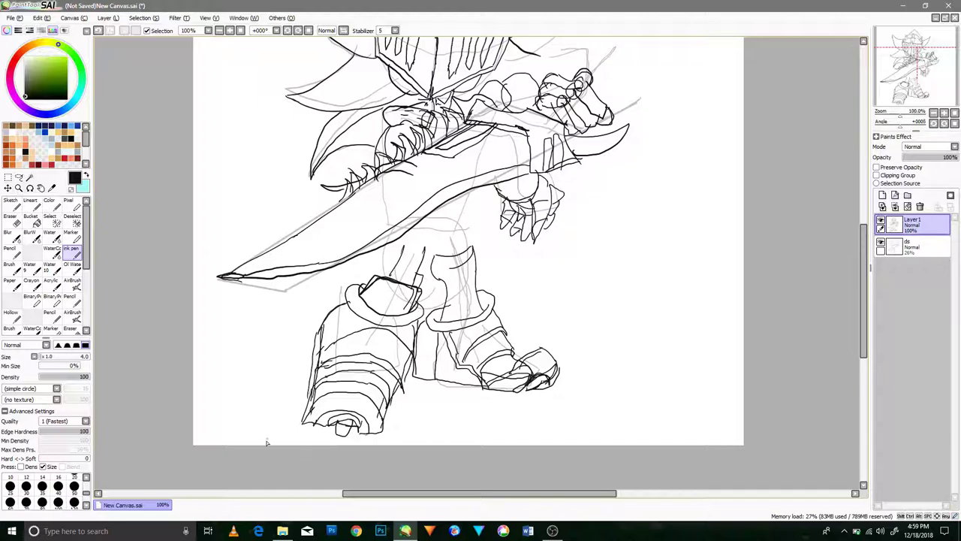
{"action": "left_click_drag", "start_coordinate": [316, 398], "coordinate": [306, 423]}
{"action": "left_click_drag", "start_coordinate": [388, 404], "coordinate": [375, 439]}
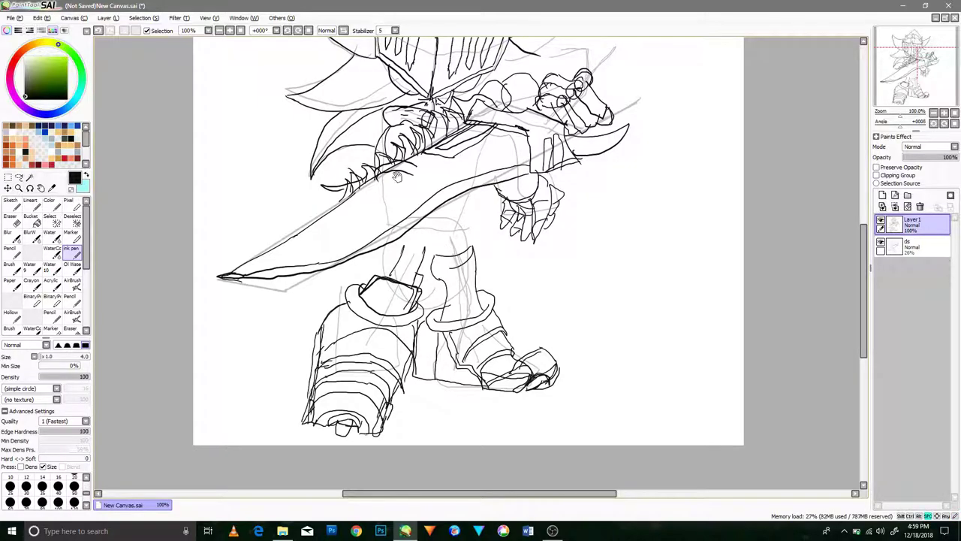
Hide the sketch layer and ink armour details on the left shoulder and the right upper arm
{"action": "left_click_drag", "start_coordinate": [394, 180], "coordinate": [430, 344]}
{"action": "left_click_drag", "start_coordinate": [455, 119], "coordinate": [454, 126]}
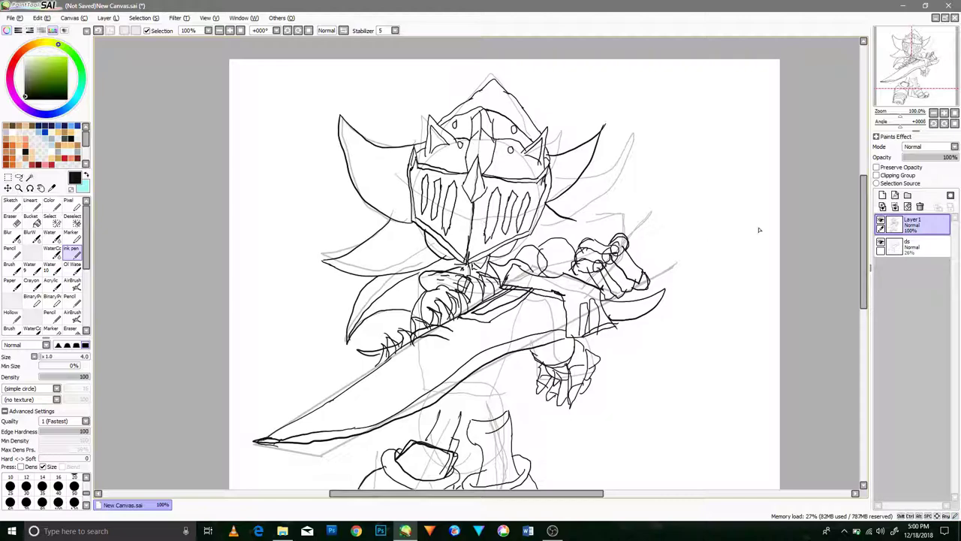
{"action": "left_click", "coordinate": [881, 241]}
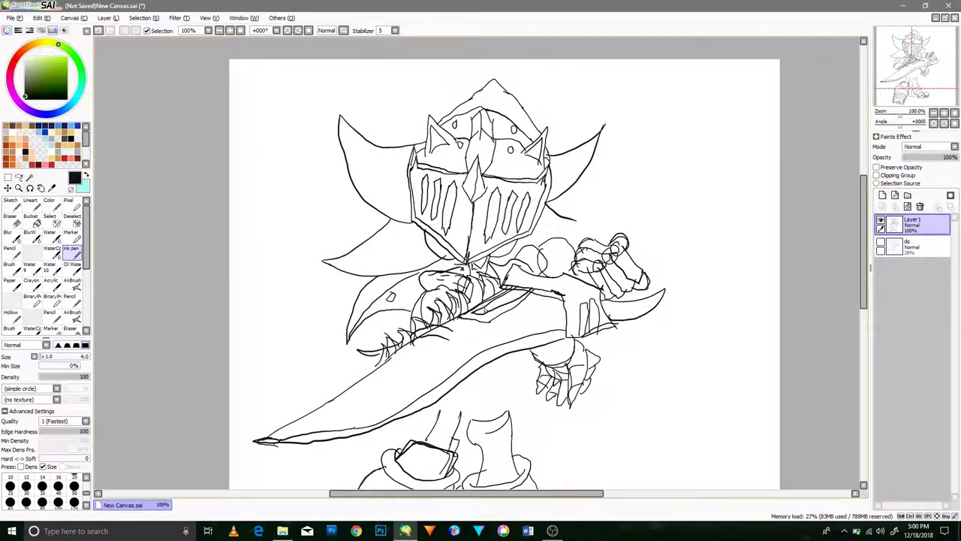
{"action": "mouse_move", "coordinate": [435, 295]}
{"action": "left_mouse_down"}
{"action": "mouse_move", "coordinate": [425, 278]}
{"action": "mouse_move", "coordinate": [451, 280]}
{"action": "mouse_move", "coordinate": [444, 292]}
{"action": "left_mouse_up"}
{"action": "mouse_move", "coordinate": [526, 258]}
{"action": "left_mouse_down"}
{"action": "mouse_move", "coordinate": [546, 238]}
{"action": "mouse_move", "coordinate": [536, 271]}
{"action": "mouse_move", "coordinate": [545, 272]}
{"action": "mouse_move", "coordinate": [542, 239]}
{"action": "left_mouse_up"}
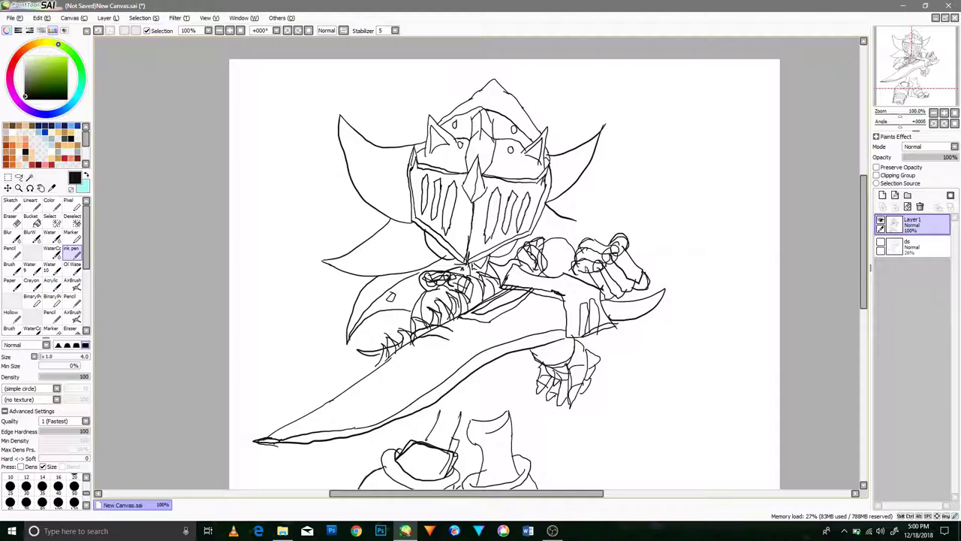
Ink finger plate lines on the fist at the hilt and curved armour bands around the right arm
{"action": "mouse_move", "coordinate": [599, 274]}
{"action": "left_mouse_down"}
{"action": "mouse_move", "coordinate": [606, 290]}
{"action": "mouse_move", "coordinate": [621, 284]}
{"action": "left_mouse_up"}
{"action": "mouse_move", "coordinate": [628, 252]}
{"action": "left_mouse_down"}
{"action": "mouse_move", "coordinate": [623, 280]}
{"action": "mouse_move", "coordinate": [644, 288]}
{"action": "mouse_move", "coordinate": [626, 290]}
{"action": "left_mouse_up"}
{"action": "mouse_move", "coordinate": [591, 237]}
{"action": "left_mouse_down"}
{"action": "mouse_move", "coordinate": [565, 249]}
{"action": "mouse_move", "coordinate": [561, 270]}
{"action": "left_mouse_up"}
{"action": "left_click_drag", "start_coordinate": [567, 233], "coordinate": [530, 250]}
{"action": "mouse_move", "coordinate": [538, 238]}
{"action": "left_mouse_down"}
{"action": "mouse_move", "coordinate": [545, 274]}
{"action": "mouse_move", "coordinate": [559, 238]}
{"action": "mouse_move", "coordinate": [569, 261]}
{"action": "mouse_move", "coordinate": [556, 268]}
{"action": "left_mouse_up"}
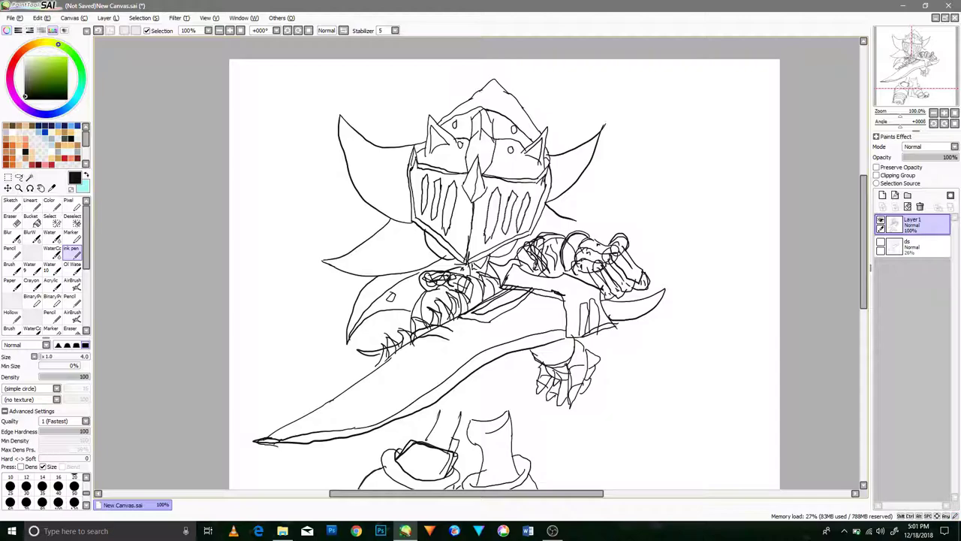
Ink small round rivets on the sword's inset and on the right leg and boot
{"action": "left_click_drag", "start_coordinate": [510, 341], "coordinate": [548, 230]}
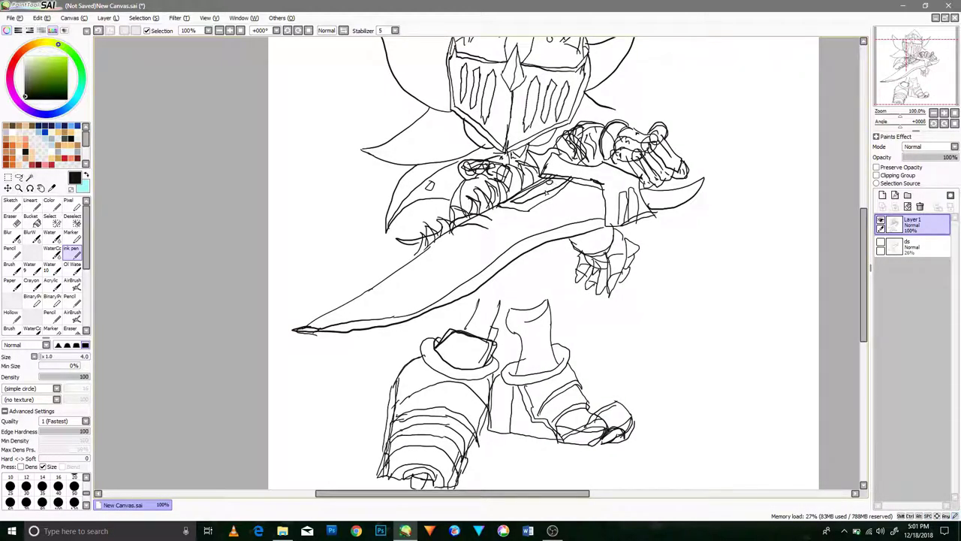
{"action": "left_click_drag", "start_coordinate": [523, 415], "coordinate": [517, 415]}
{"action": "left_click_drag", "start_coordinate": [503, 401], "coordinate": [501, 410]}
{"action": "left_click_drag", "start_coordinate": [560, 379], "coordinate": [601, 317]}
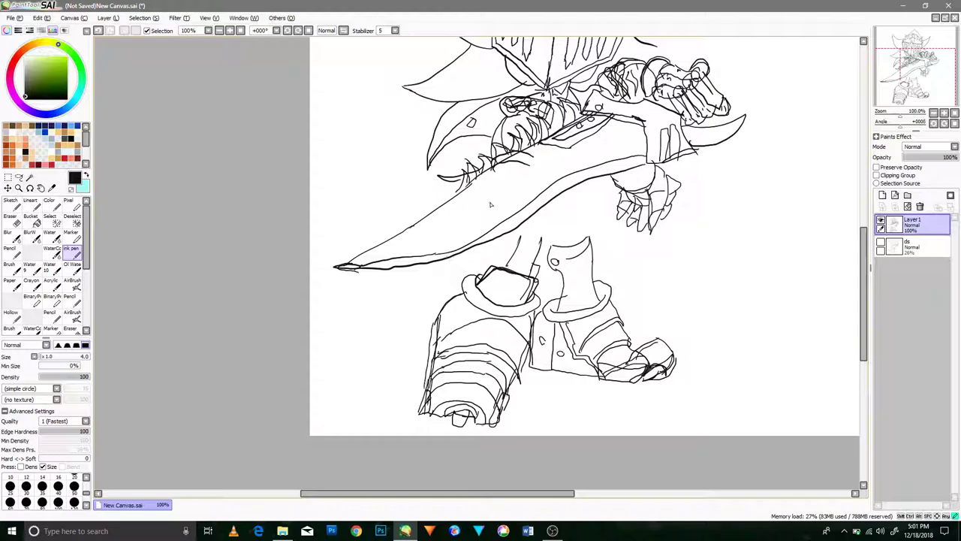
Ink a pointed, cross-hatched panel inside the lower half of the sword blade
{"action": "mouse_move", "coordinate": [479, 227]}
{"action": "left_mouse_down"}
{"action": "mouse_move", "coordinate": [400, 265]}
{"action": "mouse_move", "coordinate": [479, 223]}
{"action": "mouse_move", "coordinate": [445, 229]}
{"action": "mouse_move", "coordinate": [466, 218]}
{"action": "left_mouse_up"}
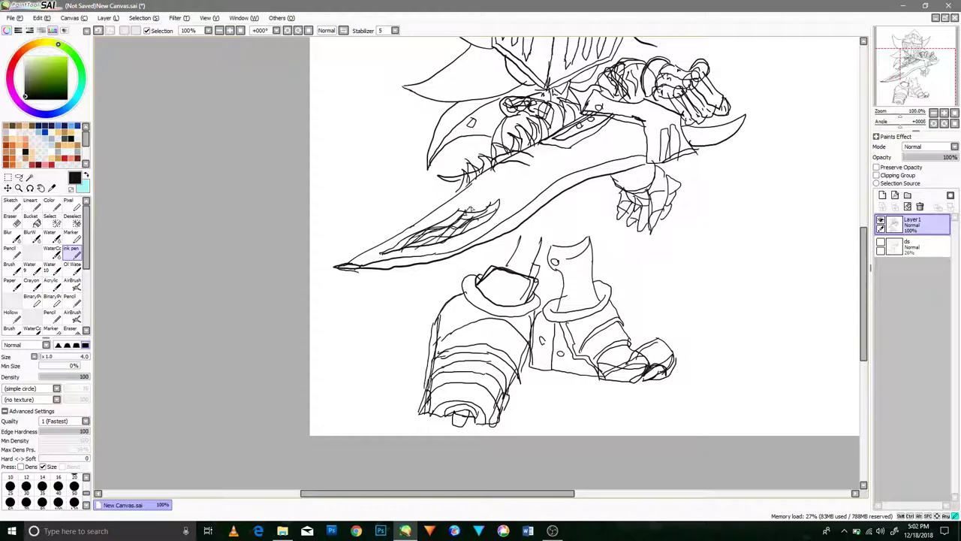
{"action": "left_click_drag", "start_coordinate": [409, 248], "coordinate": [497, 201]}
{"action": "left_click_drag", "start_coordinate": [497, 201], "coordinate": [475, 230]}
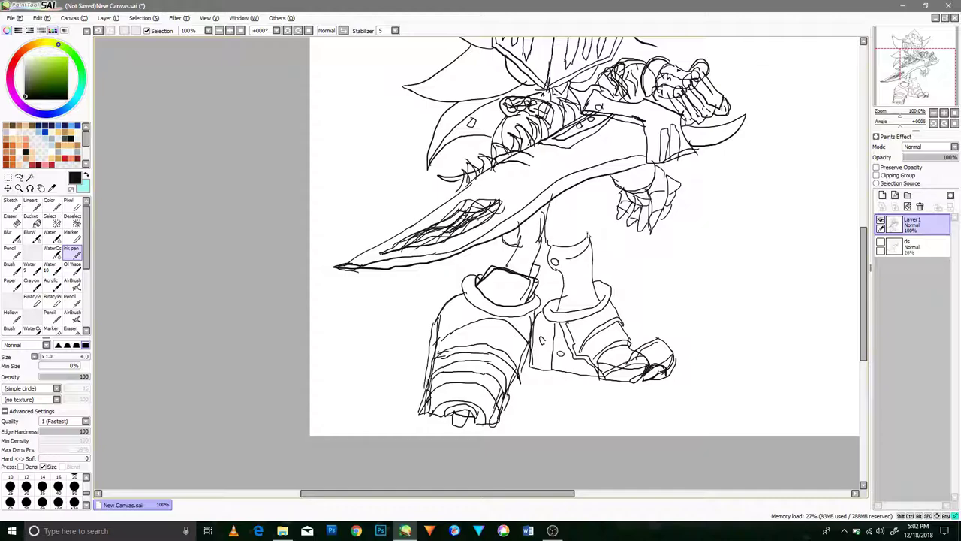
Undo the last stroke, set the ink colour to black and ink the right thigh and knee below the blade
{"action": "key", "text": "ctrl+z"}
{"action": "left_click_drag", "start_coordinate": [65, 96], "coordinate": [76, 104]}
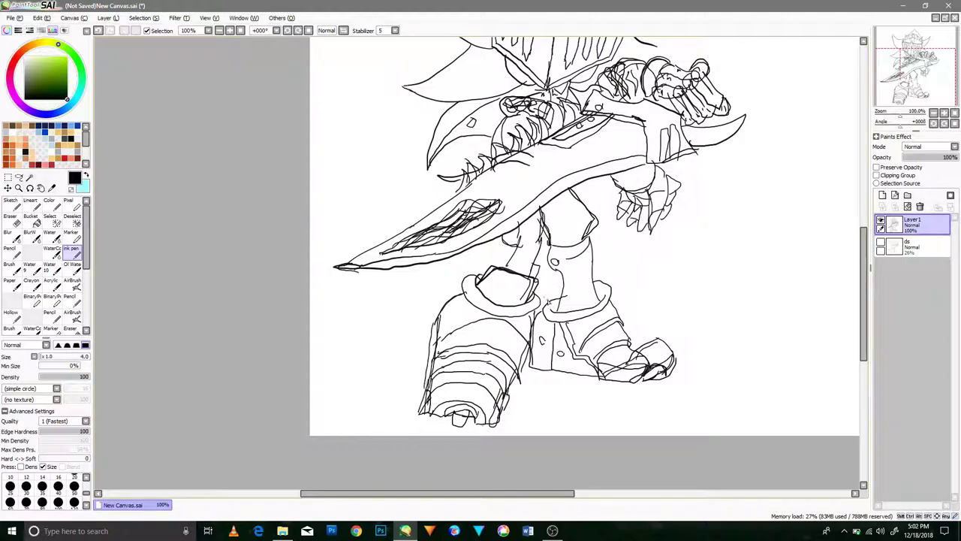
Erase the blade's lower edge and tip and re-ink them with a longer, wider cutting edge
{"action": "left_click", "coordinate": [12, 220]}
{"action": "mouse_move", "coordinate": [588, 183]}
{"action": "left_mouse_down"}
{"action": "mouse_move", "coordinate": [510, 235]}
{"action": "mouse_move", "coordinate": [471, 251]}
{"action": "mouse_move", "coordinate": [378, 271]}
{"action": "mouse_move", "coordinate": [335, 268]}
{"action": "left_mouse_up"}
{"action": "left_click", "coordinate": [73, 252]}
{"action": "mouse_move", "coordinate": [604, 175]}
{"action": "left_mouse_down"}
{"action": "mouse_move", "coordinate": [464, 267]}
{"action": "mouse_move", "coordinate": [337, 299]}
{"action": "left_mouse_up"}
{"action": "mouse_move", "coordinate": [357, 257]}
{"action": "left_mouse_down"}
{"action": "mouse_move", "coordinate": [313, 297]}
{"action": "mouse_move", "coordinate": [398, 274]}
{"action": "mouse_move", "coordinate": [363, 281]}
{"action": "mouse_move", "coordinate": [368, 264]}
{"action": "mouse_move", "coordinate": [322, 316]}
{"action": "mouse_move", "coordinate": [340, 286]}
{"action": "mouse_move", "coordinate": [380, 286]}
{"action": "mouse_move", "coordinate": [340, 299]}
{"action": "left_mouse_up"}
{"action": "key", "text": "e"}
{"action": "left_click_drag", "start_coordinate": [451, 268], "coordinate": [447, 266]}
{"action": "left_click", "coordinate": [72, 253]}
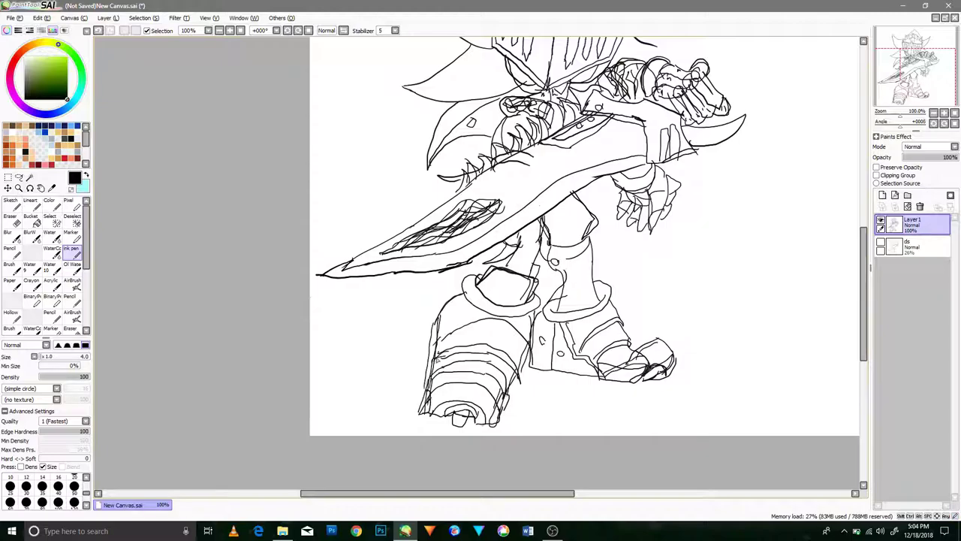
{"action": "left_click_drag", "start_coordinate": [606, 151], "coordinate": [584, 238]}
{"action": "scroll", "coordinate": [584, 238], "scroll_direction": "down", "scroll_amount": 1}
{"action": "left_click_drag", "start_coordinate": [705, 300], "coordinate": [670, 269]}
{"action": "left_click_drag", "start_coordinate": [607, 292], "coordinate": [629, 284]}
{"action": "left_click_drag", "start_coordinate": [616, 283], "coordinate": [627, 278]}
{"action": "left_click_drag", "start_coordinate": [630, 277], "coordinate": [703, 280]}
{"action": "left_click_drag", "start_coordinate": [657, 298], "coordinate": [657, 315]}
{"action": "left_click_drag", "start_coordinate": [677, 297], "coordinate": [674, 316]}
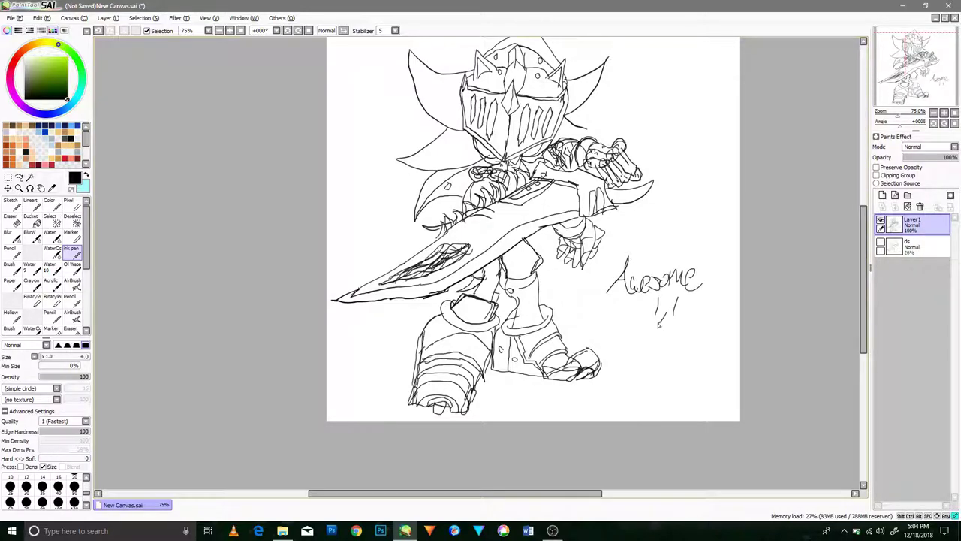
{"action": "key", "text": "ctrl+z"}
{"action": "key", "text": "ctrl+z"}
{"action": "key", "text": "ctrl+z"}
{"action": "key", "text": "ctrl+z"}
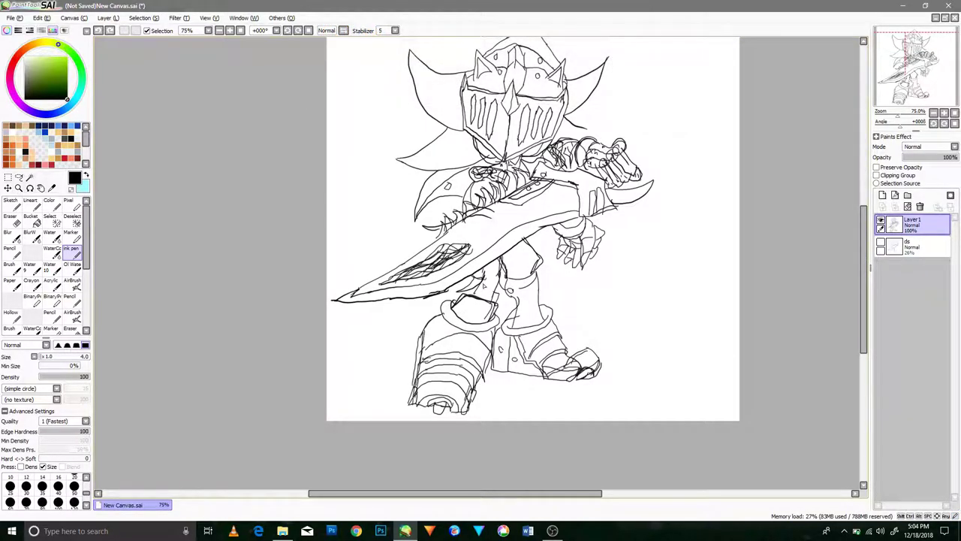
Ink an inner line parallel to the upper edge of the upper left quill
{"action": "left_click_drag", "start_coordinate": [443, 165], "coordinate": [438, 216]}
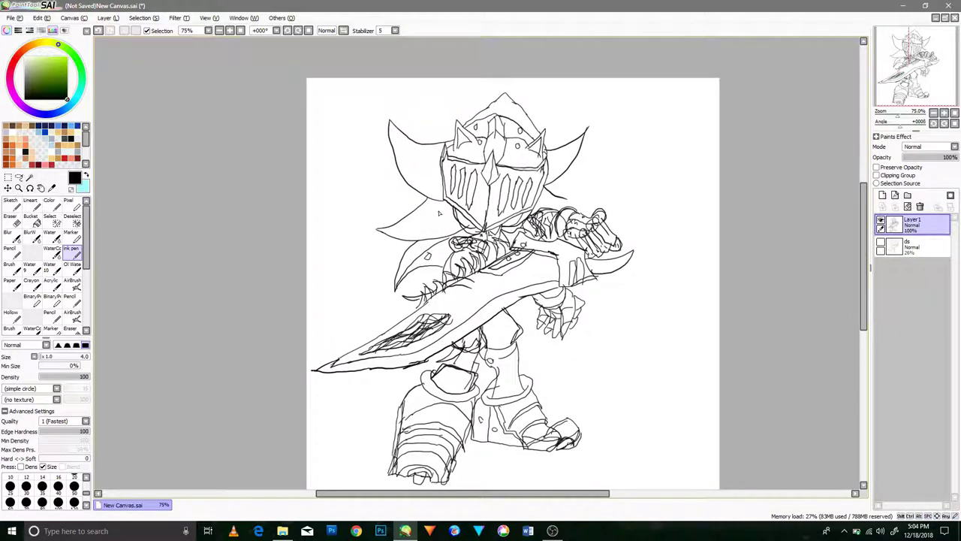
{"action": "scroll", "coordinate": [417, 139], "scroll_direction": "up", "scroll_amount": 5}
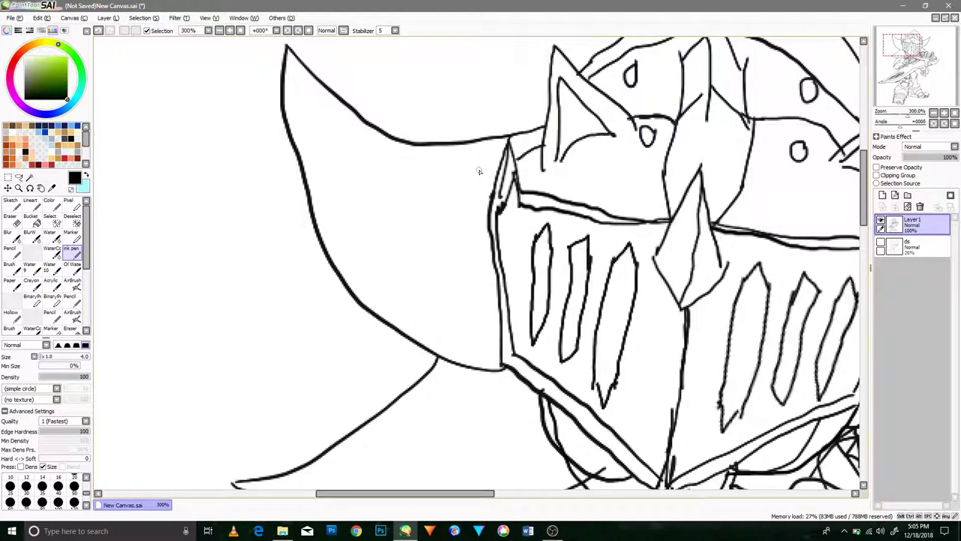
{"action": "left_click_drag", "start_coordinate": [281, 97], "coordinate": [271, 78]}
{"action": "key", "text": "b"}
{"action": "left_click", "coordinate": [73, 253]}
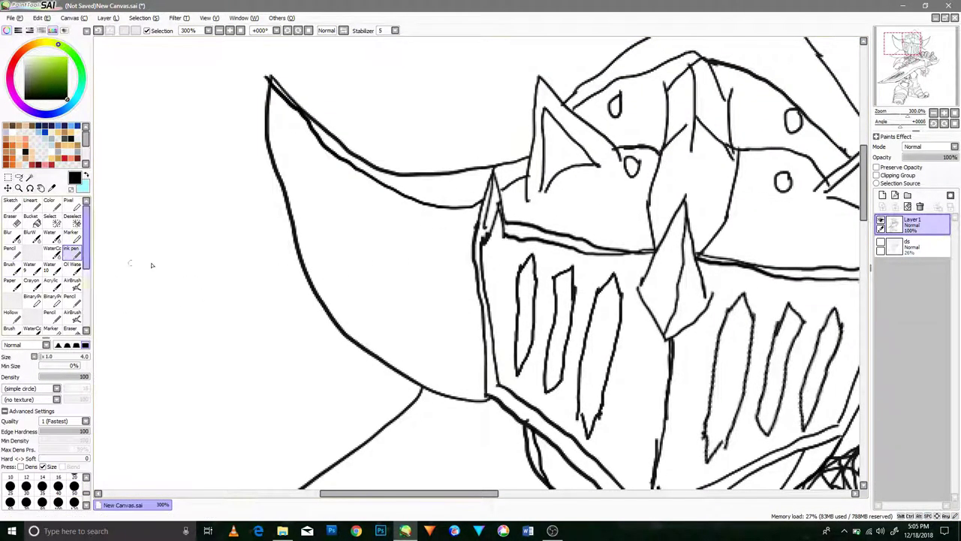
Ink the matching inner line on the upper right quill and complete the small curved lower right quill
{"action": "left_click_drag", "start_coordinate": [646, 225], "coordinate": [384, 254]}
{"action": "left_click_drag", "start_coordinate": [781, 164], "coordinate": [673, 243]}
{"action": "left_click_drag", "start_coordinate": [464, 306], "coordinate": [663, 121]}
{"action": "left_click_drag", "start_coordinate": [433, 247], "coordinate": [155, 356]}
{"action": "mouse_move", "coordinate": [713, 240]}
{"action": "left_mouse_down"}
{"action": "mouse_move", "coordinate": [704, 288]}
{"action": "mouse_move", "coordinate": [766, 214]}
{"action": "left_mouse_up"}
{"action": "mouse_move", "coordinate": [766, 213]}
{"action": "left_mouse_down"}
{"action": "mouse_move", "coordinate": [731, 283]}
{"action": "mouse_move", "coordinate": [605, 183]}
{"action": "left_mouse_up"}
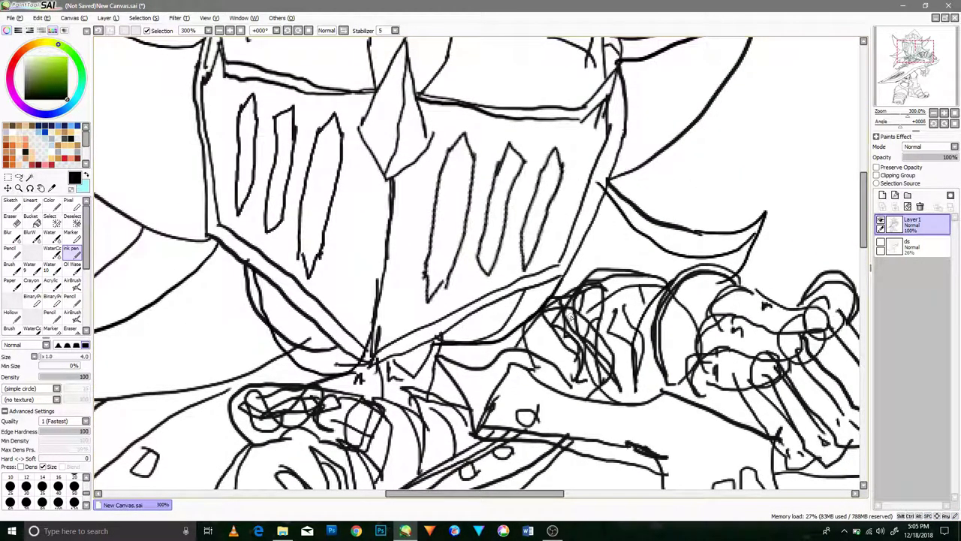
Ink a small point at the left boot's upper outer corner and erase stray lines on the boots
{"action": "left_click_drag", "start_coordinate": [395, 425], "coordinate": [474, 309]}
{"action": "scroll", "coordinate": [447, 261], "scroll_direction": "down", "scroll_amount": 2}
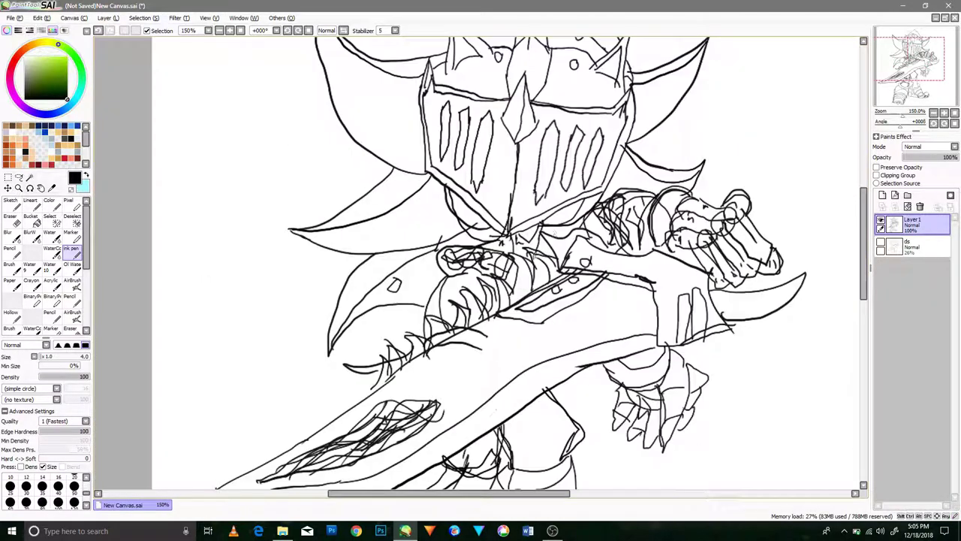
{"action": "left_click_drag", "start_coordinate": [401, 348], "coordinate": [391, 135]}
{"action": "left_click_drag", "start_coordinate": [323, 388], "coordinate": [336, 387]}
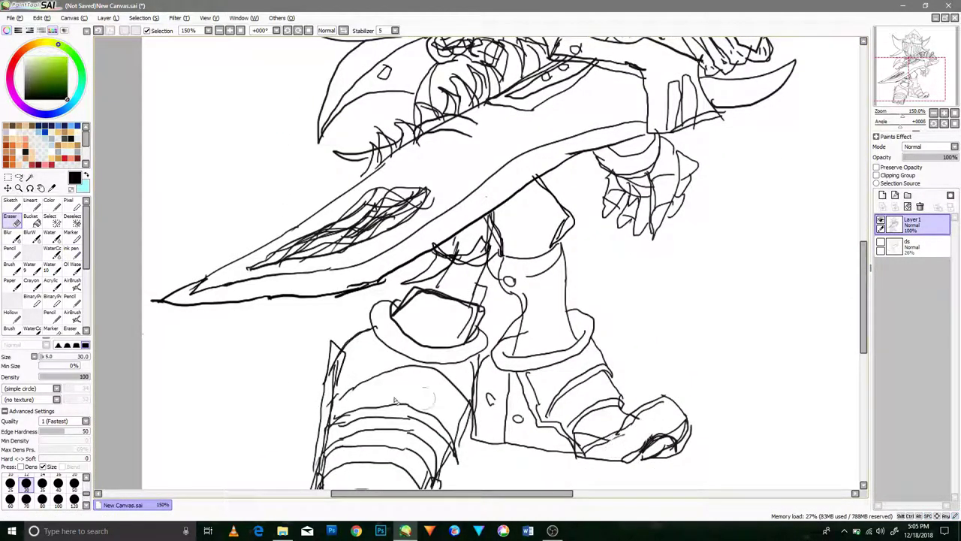
{"action": "scroll", "coordinate": [546, 353], "scroll_direction": "down", "scroll_amount": 2}
{"action": "scroll", "coordinate": [587, 257], "scroll_direction": "up", "scroll_amount": 2}
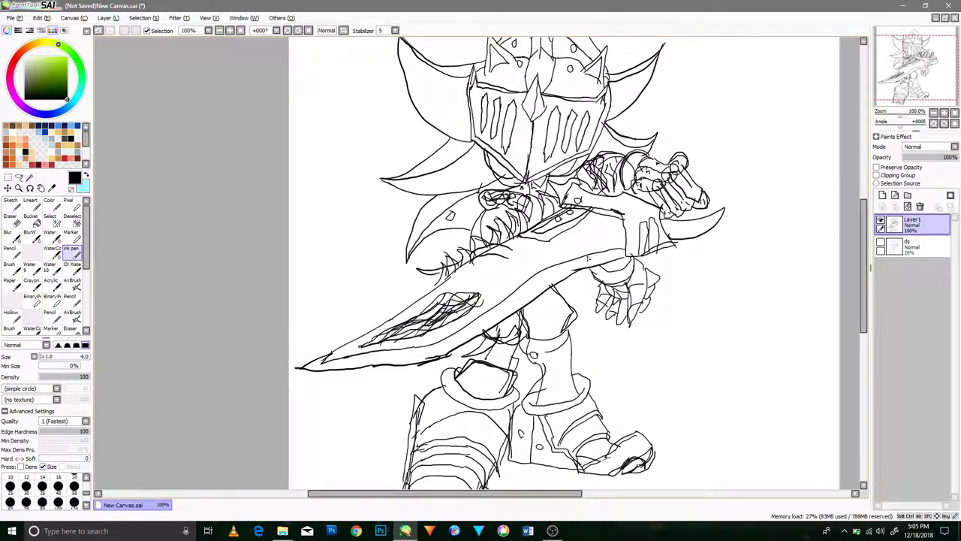
Erase the middle of the blade's double lower edge and re-ink it as a smoother, straighter line
{"action": "left_click", "coordinate": [12, 220]}
{"action": "mouse_move", "coordinate": [566, 275]}
{"action": "left_mouse_down"}
{"action": "mouse_move", "coordinate": [467, 345]}
{"action": "mouse_move", "coordinate": [536, 302]}
{"action": "mouse_move", "coordinate": [555, 263]}
{"action": "mouse_move", "coordinate": [453, 328]}
{"action": "left_mouse_up"}
{"action": "left_click", "coordinate": [71, 248]}
{"action": "left_click_drag", "start_coordinate": [585, 267], "coordinate": [455, 354]}
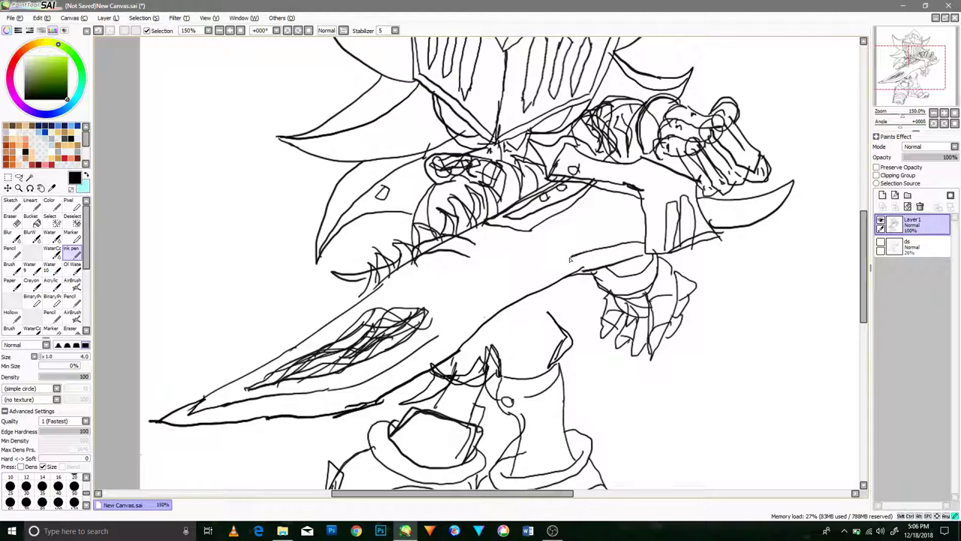
{"action": "left_click_drag", "start_coordinate": [581, 255], "coordinate": [423, 351]}
Lasso the lower part of the blade and free-deform its corners to stretch the tip outward
{"action": "key", "text": "l"}
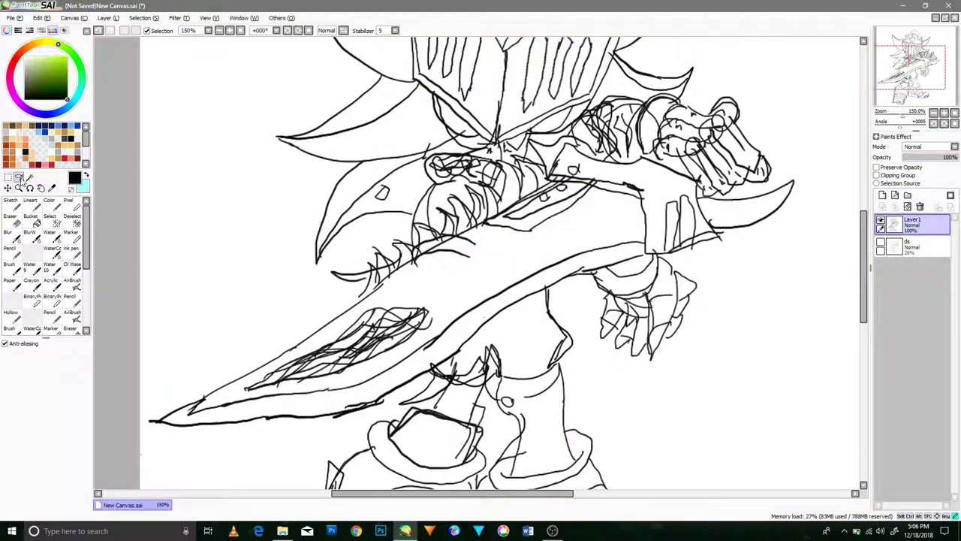
{"action": "mouse_move", "coordinate": [391, 401]}
{"action": "left_mouse_down"}
{"action": "mouse_move", "coordinate": [324, 301]}
{"action": "mouse_move", "coordinate": [580, 246]}
{"action": "left_mouse_up"}
{"action": "key", "text": "ctrl+t"}
{"action": "left_click", "coordinate": [23, 393]}
{"action": "left_click_drag", "start_coordinate": [583, 427], "coordinate": [608, 441]}
{"action": "left_click_drag", "start_coordinate": [585, 250], "coordinate": [593, 250]}
{"action": "left_click_drag", "start_coordinate": [148, 252], "coordinate": [168, 254]}
{"action": "left_click_drag", "start_coordinate": [148, 426], "coordinate": [125, 416]}
{"action": "left_click", "coordinate": [18, 414]}
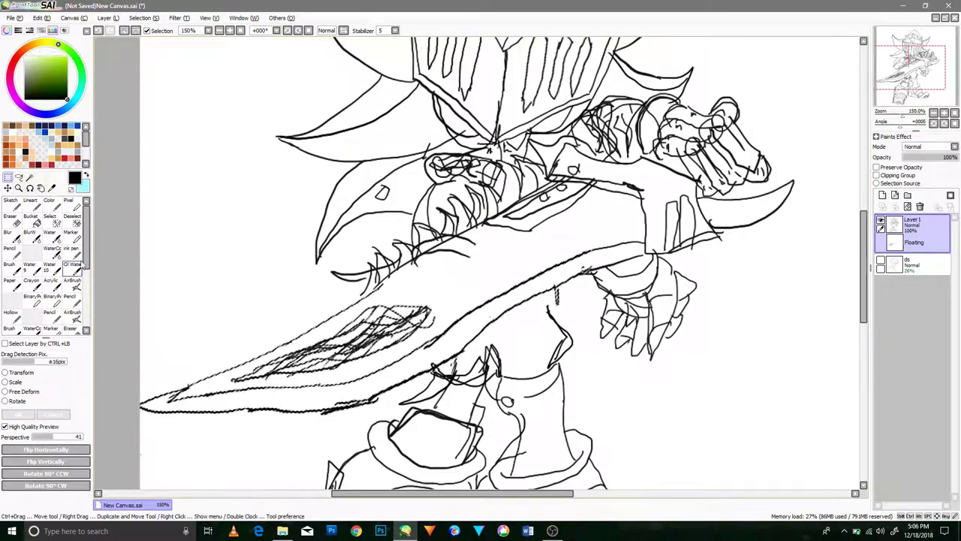
Adjust the floating blade section's lower right corner further outward and apply the transform
{"action": "left_click", "coordinate": [98, 30]}
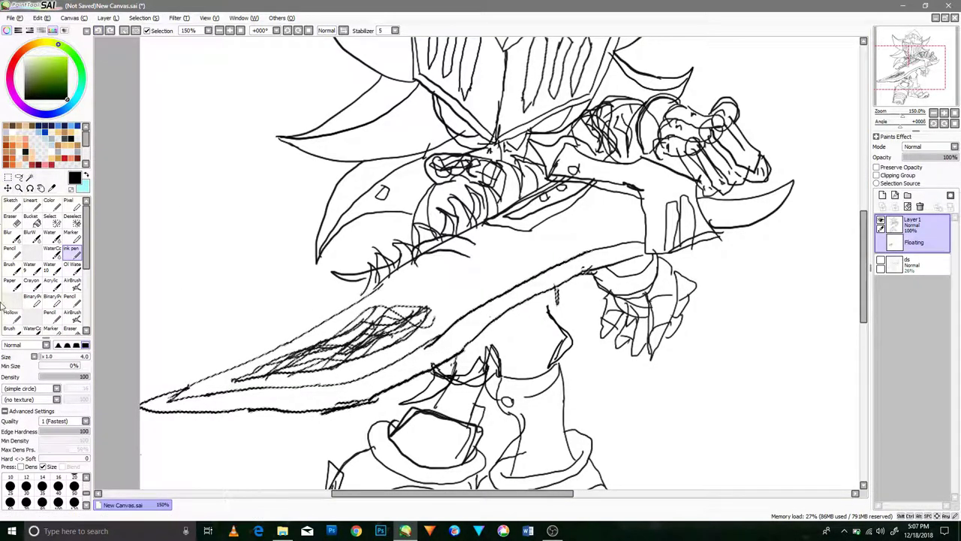
{"action": "left_click", "coordinate": [7, 178]}
{"action": "left_click", "coordinate": [21, 373]}
{"action": "mouse_move", "coordinate": [594, 416]}
{"action": "left_mouse_down"}
{"action": "mouse_move", "coordinate": [605, 429]}
{"action": "mouse_move", "coordinate": [611, 422]}
{"action": "left_mouse_up"}
{"action": "key", "text": "Return"}
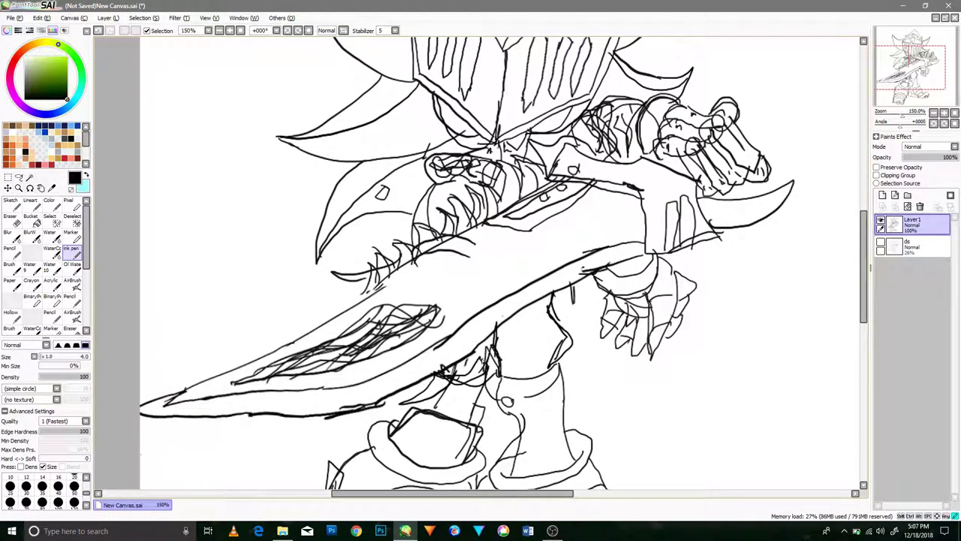
Ink a heavier line along the blade's upper edge from the quills down to the tip
{"action": "left_click_drag", "start_coordinate": [206, 385], "coordinate": [361, 296]}
{"action": "left_click_drag", "start_coordinate": [251, 361], "coordinate": [142, 410]}
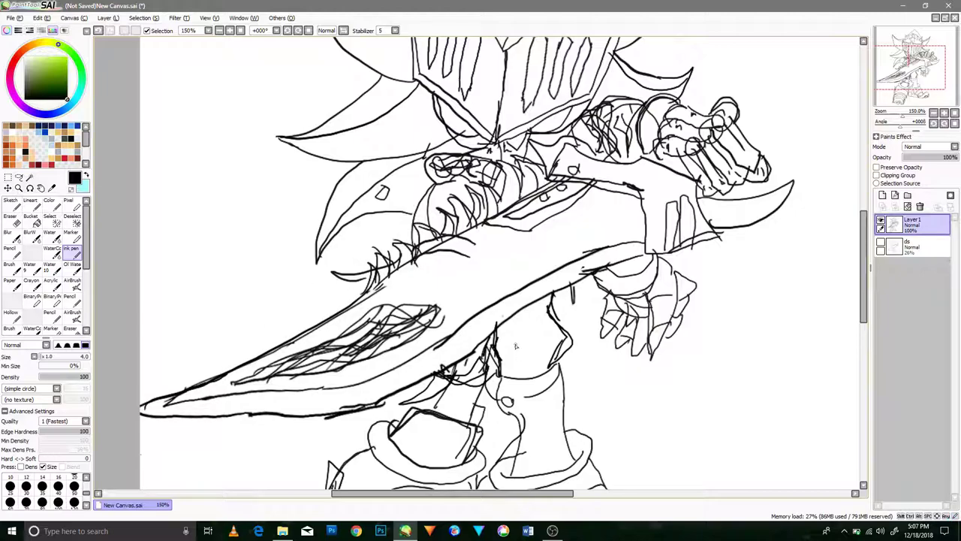
{"action": "scroll", "coordinate": [624, 243], "scroll_direction": "down", "scroll_amount": 2}
{"action": "left_click_drag", "start_coordinate": [653, 233], "coordinate": [582, 238]}
{"action": "left_click", "coordinate": [553, 532]}
{"action": "left_click", "coordinate": [554, 532]}
{"action": "left_click", "coordinate": [552, 531]}
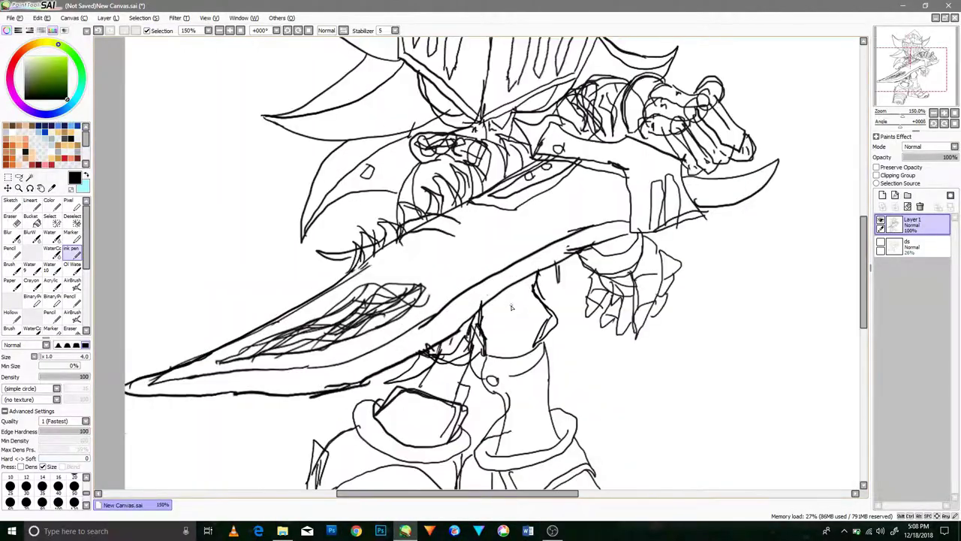
Ink a curved band across the thigh below the sword and thicken the leg's outer contours with the ink pen
{"action": "key", "text": "e"}
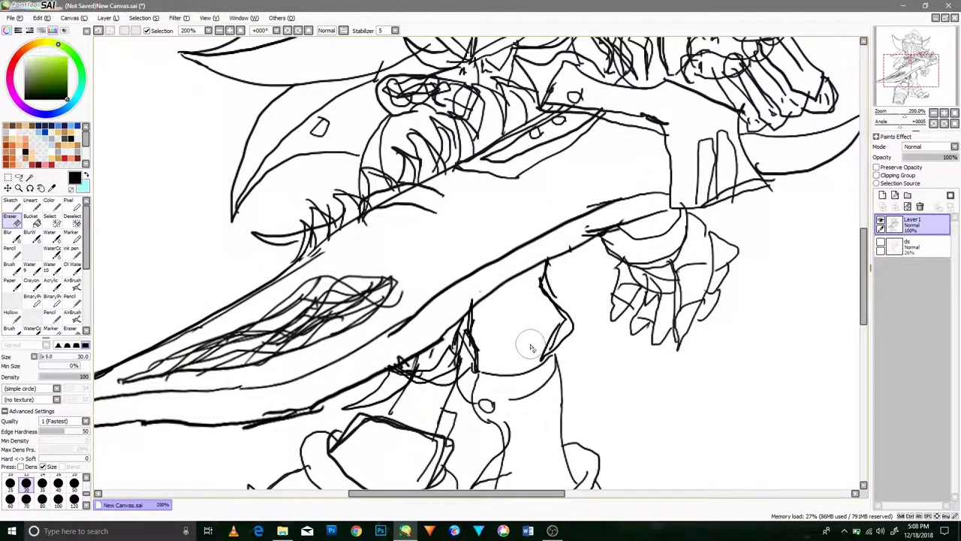
{"action": "left_click", "coordinate": [71, 248]}
{"action": "left_click_drag", "start_coordinate": [472, 328], "coordinate": [565, 319]}
{"action": "left_click_drag", "start_coordinate": [547, 261], "coordinate": [542, 351]}
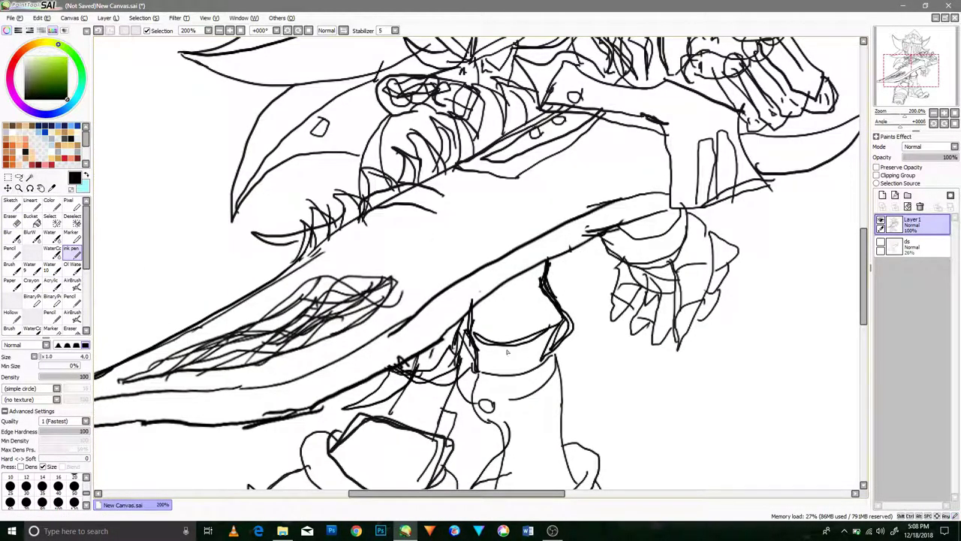
{"action": "left_click_drag", "start_coordinate": [470, 314], "coordinate": [467, 335]}
Extend the dark inset on the blade upward to a sharp point and add shading strokes along it
{"action": "left_click_drag", "start_coordinate": [430, 278], "coordinate": [488, 243]}
{"action": "left_click_drag", "start_coordinate": [160, 349], "coordinate": [200, 342]}
{"action": "left_click_drag", "start_coordinate": [380, 249], "coordinate": [471, 194]}
{"action": "left_click_drag", "start_coordinate": [471, 194], "coordinate": [432, 274]}
{"action": "left_click_drag", "start_coordinate": [461, 213], "coordinate": [410, 264]}
{"action": "mouse_move", "coordinate": [390, 249]}
{"action": "left_mouse_down"}
{"action": "mouse_move", "coordinate": [476, 188]}
{"action": "mouse_move", "coordinate": [451, 247]}
{"action": "left_mouse_up"}
Ink an inner contour line along the curved spike of the sword's crossguard
{"action": "left_click_drag", "start_coordinate": [649, 265], "coordinate": [590, 242]}
{"action": "scroll", "coordinate": [672, 276], "scroll_direction": "up", "scroll_amount": 2}
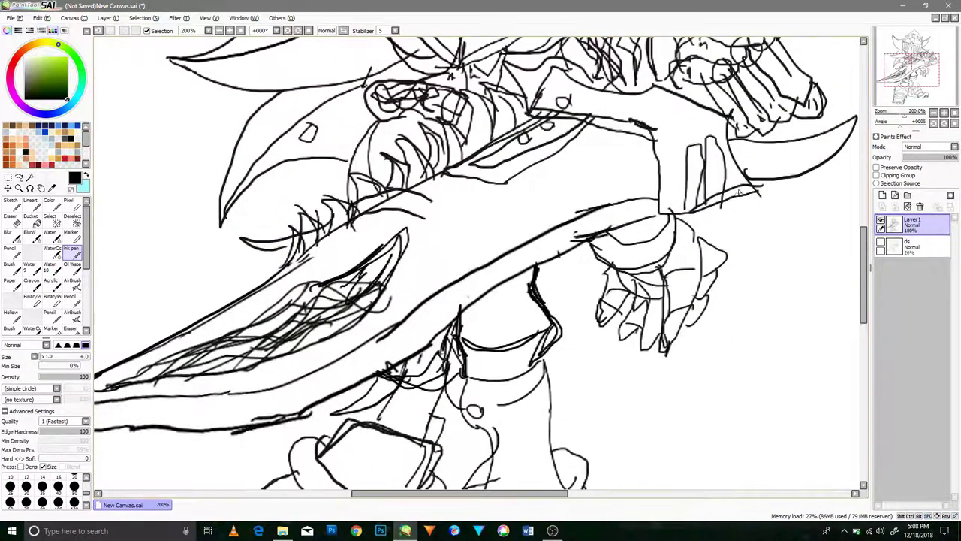
{"action": "scroll", "coordinate": [698, 210], "scroll_direction": "up", "scroll_amount": 1}
{"action": "scroll", "coordinate": [796, 196], "scroll_direction": "up", "scroll_amount": 2}
{"action": "left_click_drag", "start_coordinate": [689, 288], "coordinate": [689, 322]}
{"action": "mouse_move", "coordinate": [712, 188]}
{"action": "left_mouse_down"}
{"action": "mouse_move", "coordinate": [765, 194]}
{"action": "mouse_move", "coordinate": [805, 242]}
{"action": "left_mouse_up"}
Ink detail lines beside the helmet visor's central ridge and around its middle spike
{"action": "mouse_move", "coordinate": [499, 139]}
{"action": "left_mouse_down"}
{"action": "mouse_move", "coordinate": [512, 226]}
{"action": "mouse_move", "coordinate": [466, 262]}
{"action": "left_mouse_up"}
{"action": "left_click_drag", "start_coordinate": [491, 217], "coordinate": [486, 256]}
{"action": "left_click_drag", "start_coordinate": [512, 165], "coordinate": [497, 193]}
{"action": "left_click_drag", "start_coordinate": [458, 165], "coordinate": [474, 194]}
{"action": "left_click_drag", "start_coordinate": [438, 275], "coordinate": [463, 258]}
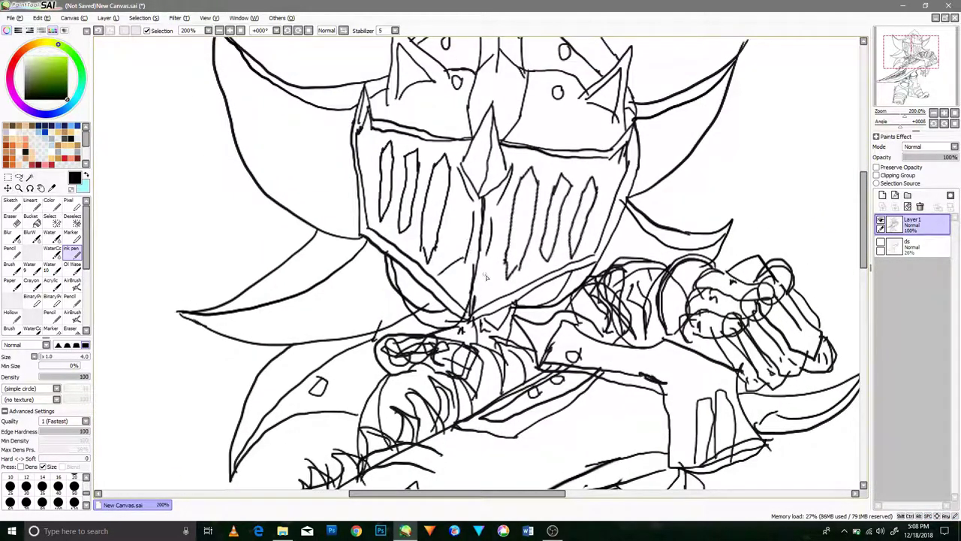
Ink extra contour lines inside the rolled cuffs at the tops of both boots
{"action": "scroll", "coordinate": [509, 211], "scroll_direction": "up", "scroll_amount": 1}
{"action": "scroll", "coordinate": [548, 296], "scroll_direction": "down", "scroll_amount": 2}
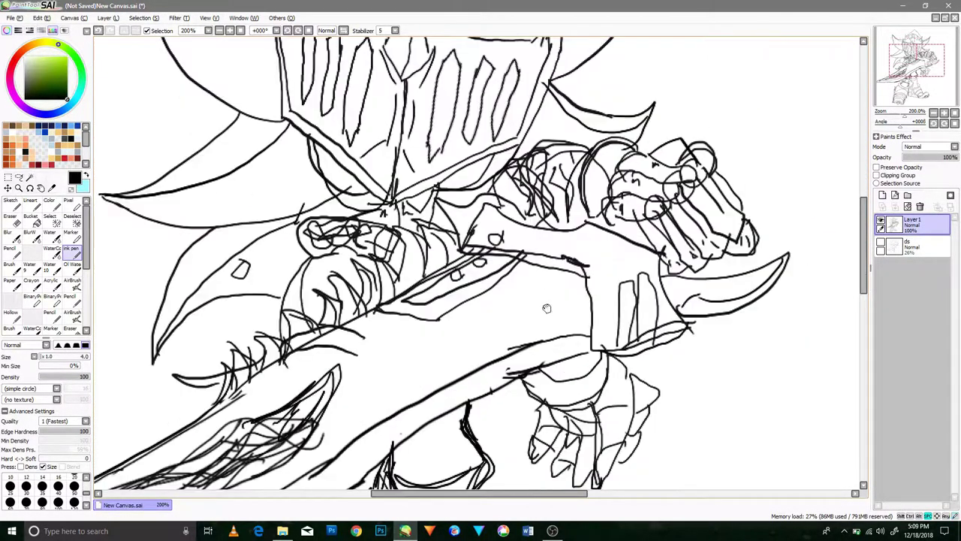
{"action": "scroll", "coordinate": [513, 234], "scroll_direction": "down", "scroll_amount": 2}
{"action": "scroll", "coordinate": [514, 235], "scroll_direction": "down", "scroll_amount": 1}
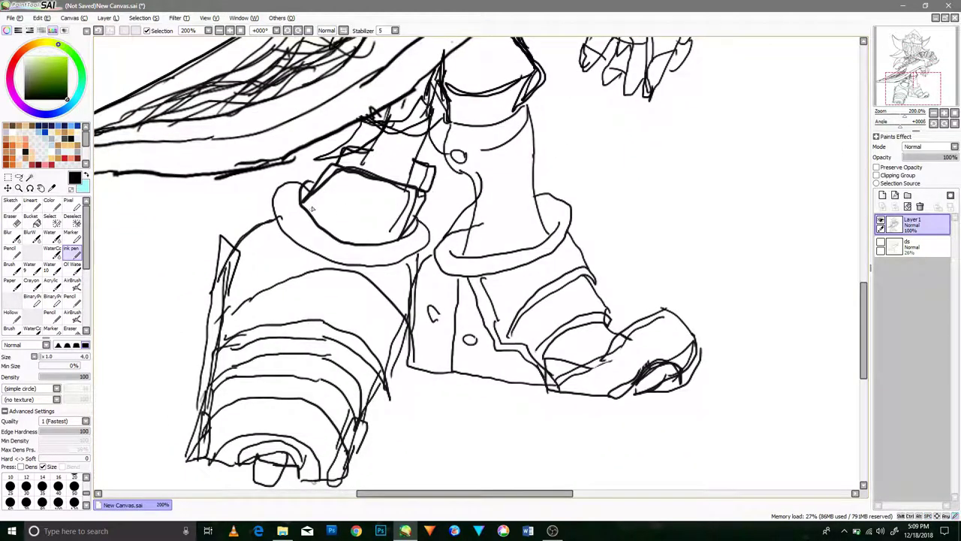
{"action": "left_click_drag", "start_coordinate": [278, 216], "coordinate": [328, 180]}
{"action": "left_click_drag", "start_coordinate": [328, 179], "coordinate": [282, 229]}
{"action": "mouse_move", "coordinate": [431, 254]}
{"action": "left_mouse_down"}
{"action": "mouse_move", "coordinate": [472, 220]}
{"action": "mouse_move", "coordinate": [466, 265]}
{"action": "left_mouse_up"}
{"action": "mouse_move", "coordinate": [536, 194]}
{"action": "left_mouse_down"}
{"action": "mouse_move", "coordinate": [490, 273]}
{"action": "mouse_move", "coordinate": [449, 124]}
{"action": "left_mouse_up"}
{"action": "mouse_move", "coordinate": [554, 226]}
{"action": "left_mouse_down"}
{"action": "mouse_move", "coordinate": [527, 103]}
{"action": "mouse_move", "coordinate": [503, 274]}
{"action": "left_mouse_up"}
{"action": "scroll", "coordinate": [413, 136], "scroll_direction": "down", "scroll_amount": 1}
{"action": "scroll", "coordinate": [413, 136], "scroll_direction": "down", "scroll_amount": 2}
Re-ink the upper edge of the sword's guard beneath the raised arm with a heavier line
{"action": "left_click_drag", "start_coordinate": [432, 87], "coordinate": [448, 215]}
{"action": "scroll", "coordinate": [437, 222], "scroll_direction": "up", "scroll_amount": 5}
{"action": "left_click_drag", "start_coordinate": [236, 319], "coordinate": [247, 324]}
{"action": "left_click_drag", "start_coordinate": [277, 340], "coordinate": [287, 253]}
{"action": "mouse_move", "coordinate": [500, 288]}
{"action": "left_mouse_down"}
{"action": "mouse_move", "coordinate": [491, 205]}
{"action": "mouse_move", "coordinate": [465, 180]}
{"action": "left_mouse_up"}
{"action": "left_click_drag", "start_coordinate": [491, 320], "coordinate": [531, 328]}
{"action": "left_click_drag", "start_coordinate": [552, 364], "coordinate": [474, 324]}
{"action": "scroll", "coordinate": [689, 235], "scroll_direction": "down", "scroll_amount": 4}
{"action": "scroll", "coordinate": [810, 173], "scroll_direction": "up", "scroll_amount": 1}
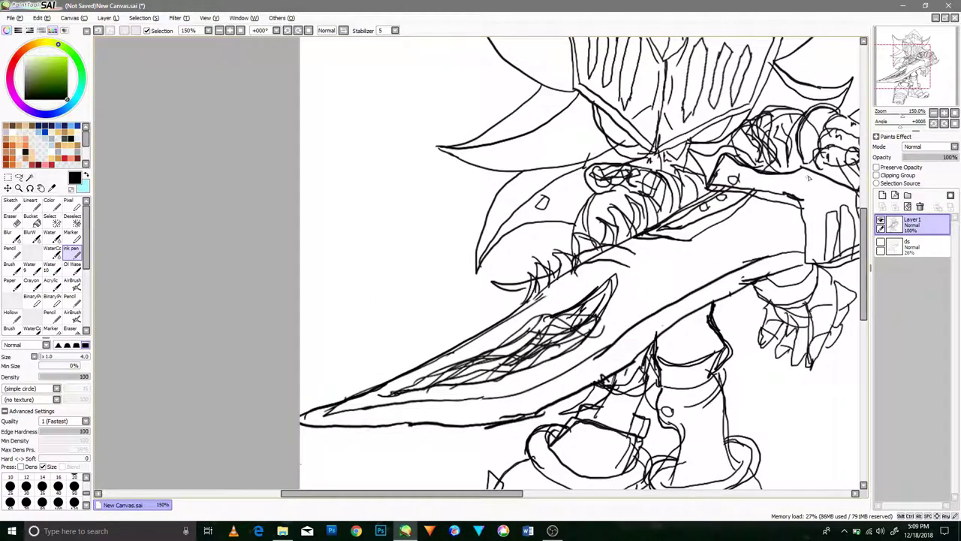
Examine the inked figure from helmet to boots at different magnifications
{"action": "scroll", "coordinate": [746, 284], "scroll_direction": "down", "scroll_amount": 3}
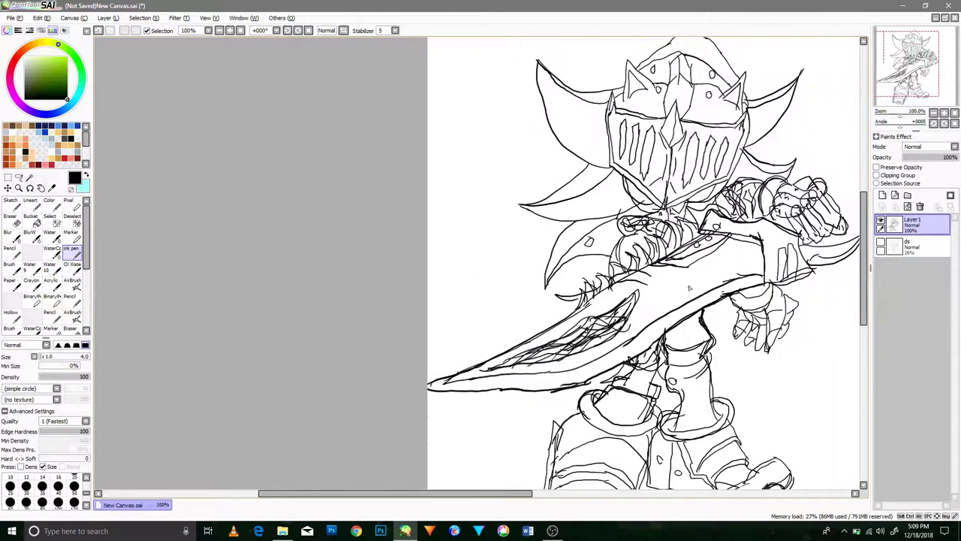
{"action": "left_click", "coordinate": [40, 188]}
{"action": "scroll", "coordinate": [533, 176], "scroll_direction": "up", "scroll_amount": 3}
{"action": "left_click_drag", "start_coordinate": [535, 177], "coordinate": [440, 188]}
{"action": "scroll", "coordinate": [465, 225], "scroll_direction": "down", "scroll_amount": 1}
{"action": "scroll", "coordinate": [526, 174], "scroll_direction": "up", "scroll_amount": 1}
{"action": "mouse_move", "coordinate": [492, 349]}
{"action": "left_mouse_down"}
{"action": "mouse_move", "coordinate": [526, 174]}
{"action": "mouse_move", "coordinate": [491, 266]}
{"action": "mouse_move", "coordinate": [518, 247]}
{"action": "left_mouse_up"}
{"action": "scroll", "coordinate": [526, 174], "scroll_direction": "down", "scroll_amount": 3}
{"action": "scroll", "coordinate": [338, 259], "scroll_direction": "up", "scroll_amount": 1}
{"action": "left_click_drag", "start_coordinate": [193, 284], "coordinate": [118, 262]}
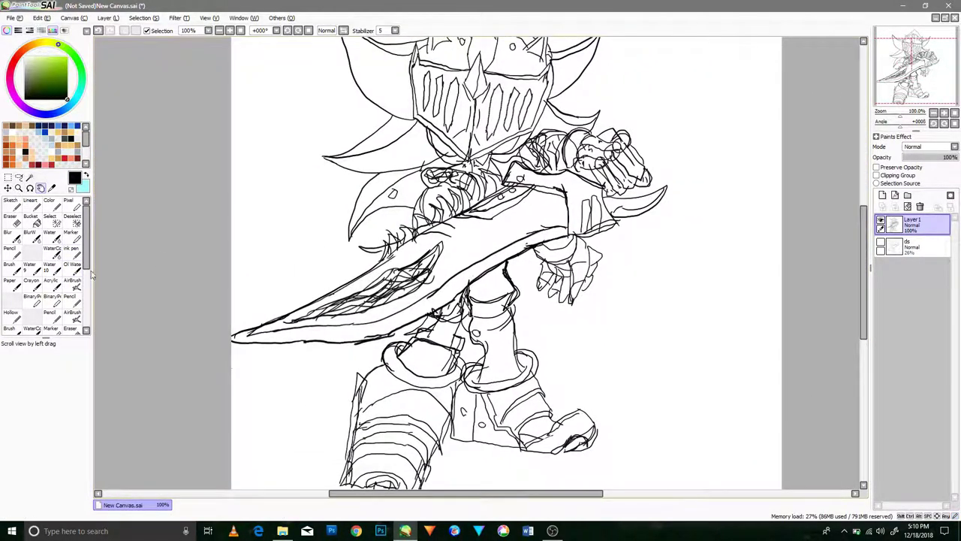
Handwrite "Sweet" with the ink pen in the empty area beside the figure's legs
{"action": "left_click", "coordinate": [73, 301]}
{"action": "left_click", "coordinate": [75, 250]}
{"action": "mouse_move", "coordinate": [662, 292]}
{"action": "left_mouse_down"}
{"action": "mouse_move", "coordinate": [640, 329]}
{"action": "mouse_move", "coordinate": [694, 330]}
{"action": "mouse_move", "coordinate": [711, 343]}
{"action": "left_mouse_up"}
{"action": "left_click_drag", "start_coordinate": [697, 319], "coordinate": [722, 316]}
Create a new 1100 x 1100 pixel canvas at 300 pixels per inch
{"action": "left_click", "coordinate": [12, 18]}
{"action": "left_click", "coordinate": [26, 29]}
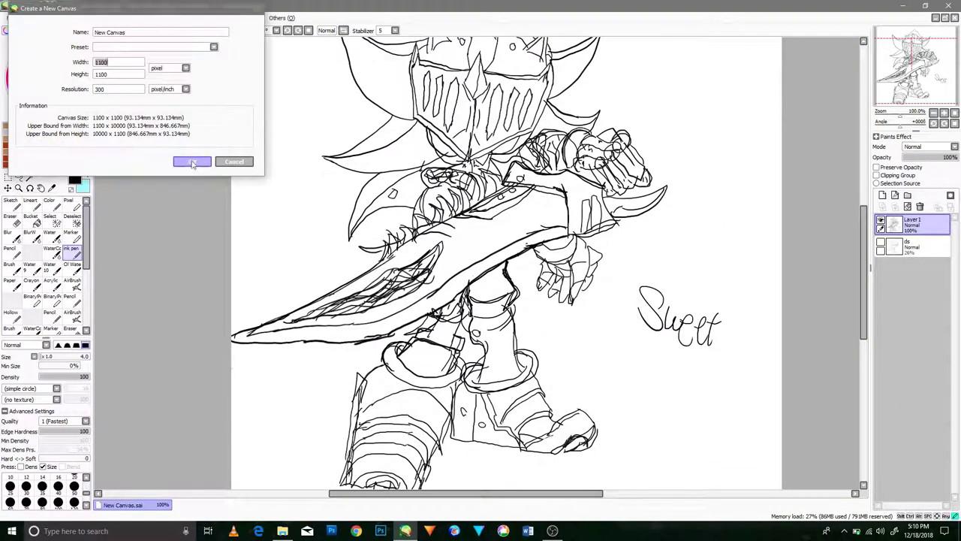
{"action": "left_click", "coordinate": [194, 161]}
Handwrite "Thank you for watching!" on two lines in the middle of the blank canvas
{"action": "left_click_drag", "start_coordinate": [399, 197], "coordinate": [401, 227]}
{"action": "left_click_drag", "start_coordinate": [390, 199], "coordinate": [419, 199]}
{"action": "mouse_move", "coordinate": [419, 196]}
{"action": "left_mouse_down"}
{"action": "mouse_move", "coordinate": [432, 225]}
{"action": "mouse_move", "coordinate": [450, 224]}
{"action": "left_mouse_up"}
{"action": "mouse_move", "coordinate": [451, 224]}
{"action": "left_mouse_down"}
{"action": "mouse_move", "coordinate": [489, 200]}
{"action": "mouse_move", "coordinate": [539, 197]}
{"action": "left_mouse_up"}
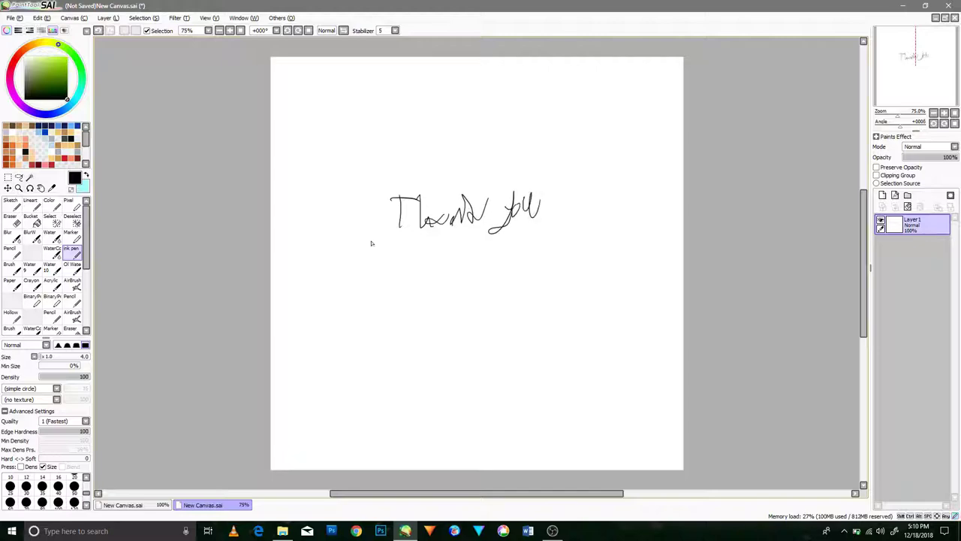
{"action": "left_click_drag", "start_coordinate": [407, 279], "coordinate": [423, 260]}
{"action": "left_click_drag", "start_coordinate": [439, 272], "coordinate": [521, 256]}
{"action": "mouse_move", "coordinate": [513, 270]}
{"action": "left_mouse_down"}
{"action": "mouse_move", "coordinate": [549, 259]}
{"action": "mouse_move", "coordinate": [534, 312]}
{"action": "left_mouse_up"}
{"action": "left_click_drag", "start_coordinate": [575, 235], "coordinate": [573, 263]}
{"action": "left_click", "coordinate": [568, 274]}
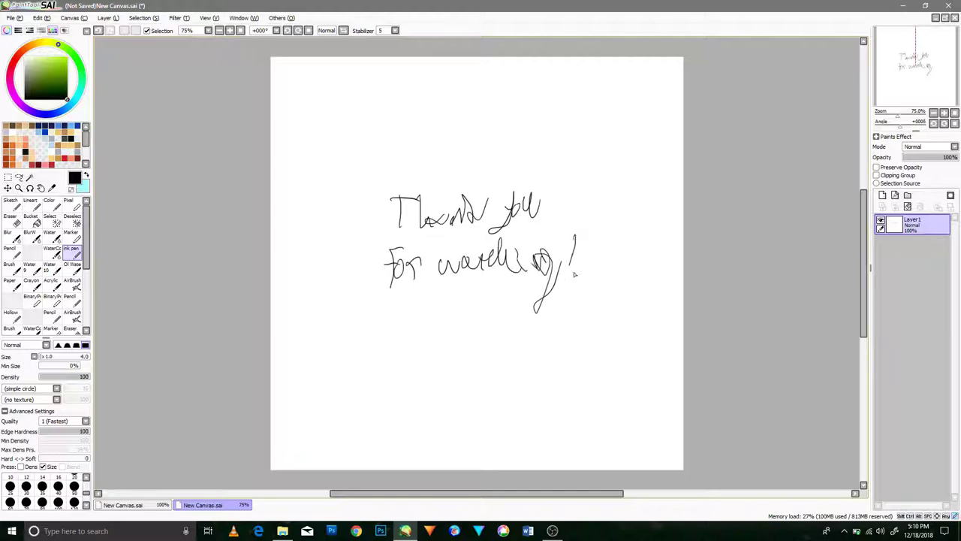
Handwrite further closing words below the thank-you message
{"action": "left_click_drag", "start_coordinate": [499, 326], "coordinate": [474, 344]}
{"action": "left_click_drag", "start_coordinate": [459, 340], "coordinate": [539, 330]}
{"action": "left_click_drag", "start_coordinate": [502, 373], "coordinate": [504, 382]}
{"action": "mouse_move", "coordinate": [509, 351]}
{"action": "left_mouse_down"}
{"action": "mouse_move", "coordinate": [525, 385]}
{"action": "mouse_move", "coordinate": [544, 381]}
{"action": "left_mouse_up"}
{"action": "left_click_drag", "start_coordinate": [545, 375], "coordinate": [576, 368]}
{"action": "left_click_drag", "start_coordinate": [591, 355], "coordinate": [578, 373]}
{"action": "left_click", "coordinate": [558, 533]}
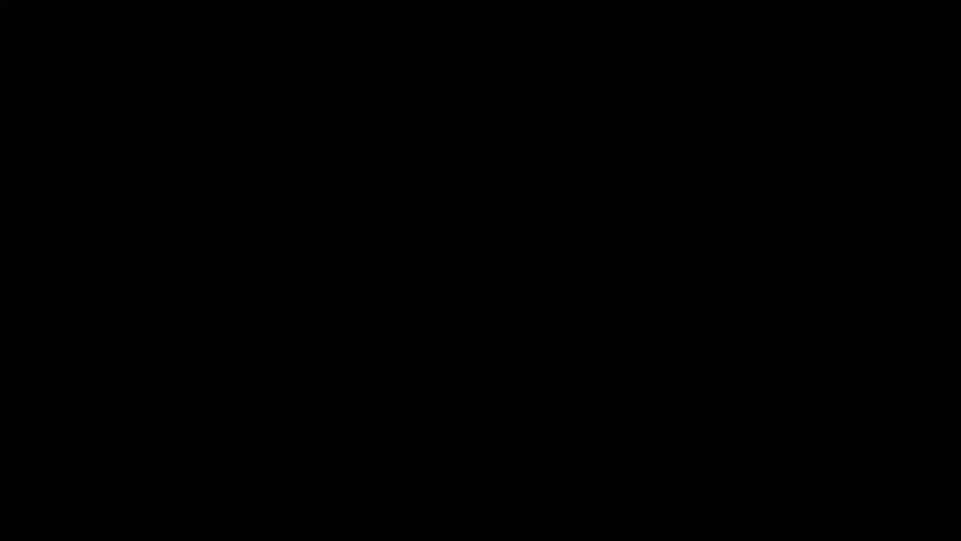